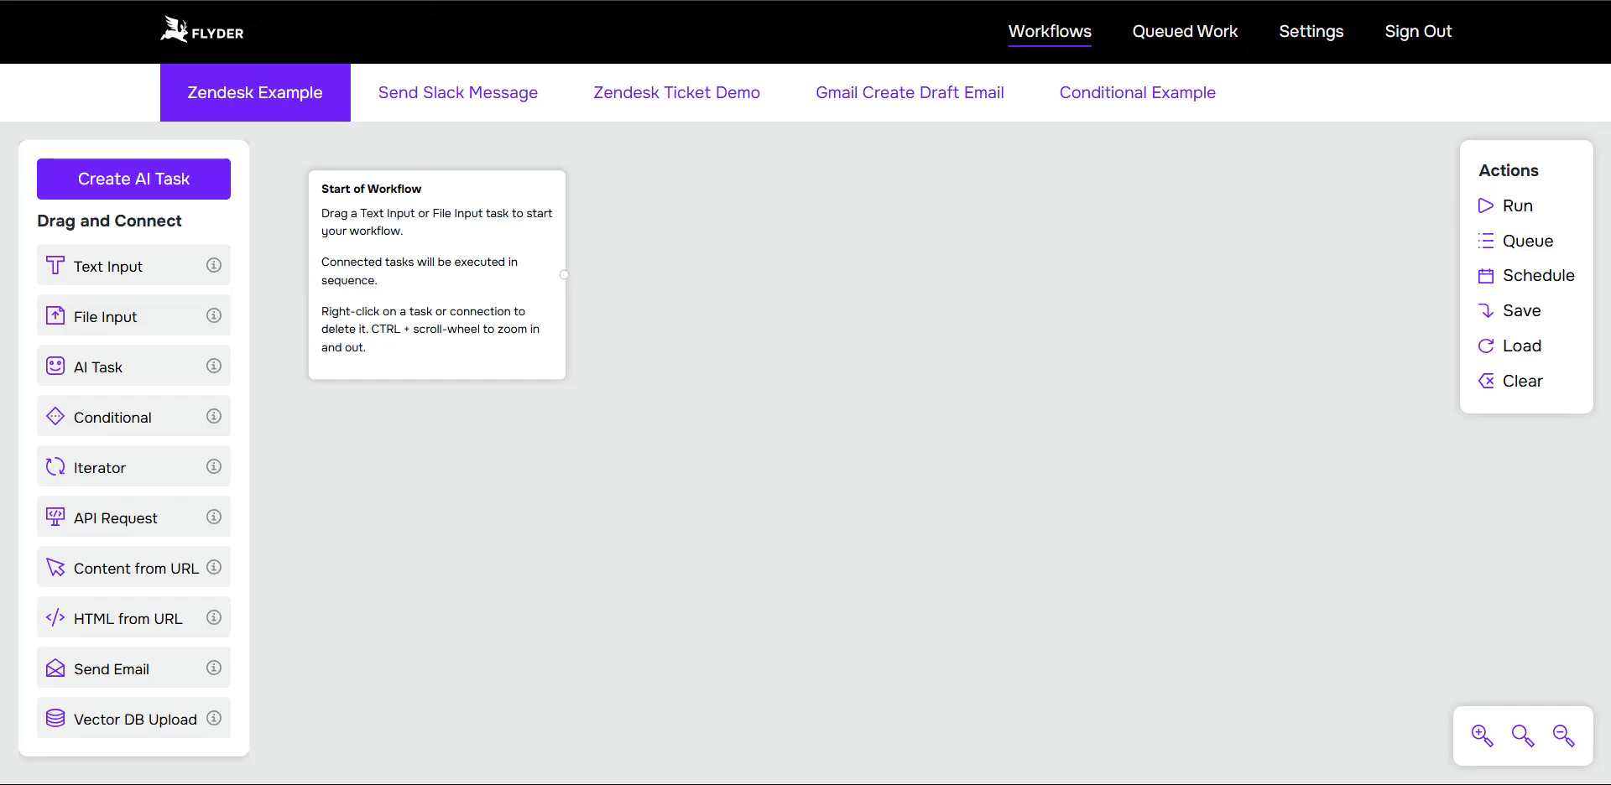
Step: Add a Text Input block linked to Start of Workflow and line up three AI Task blocks in a row beneath it
{"action": "left_click_drag", "start_coordinate": [83, 266], "coordinate": [747, 209]}
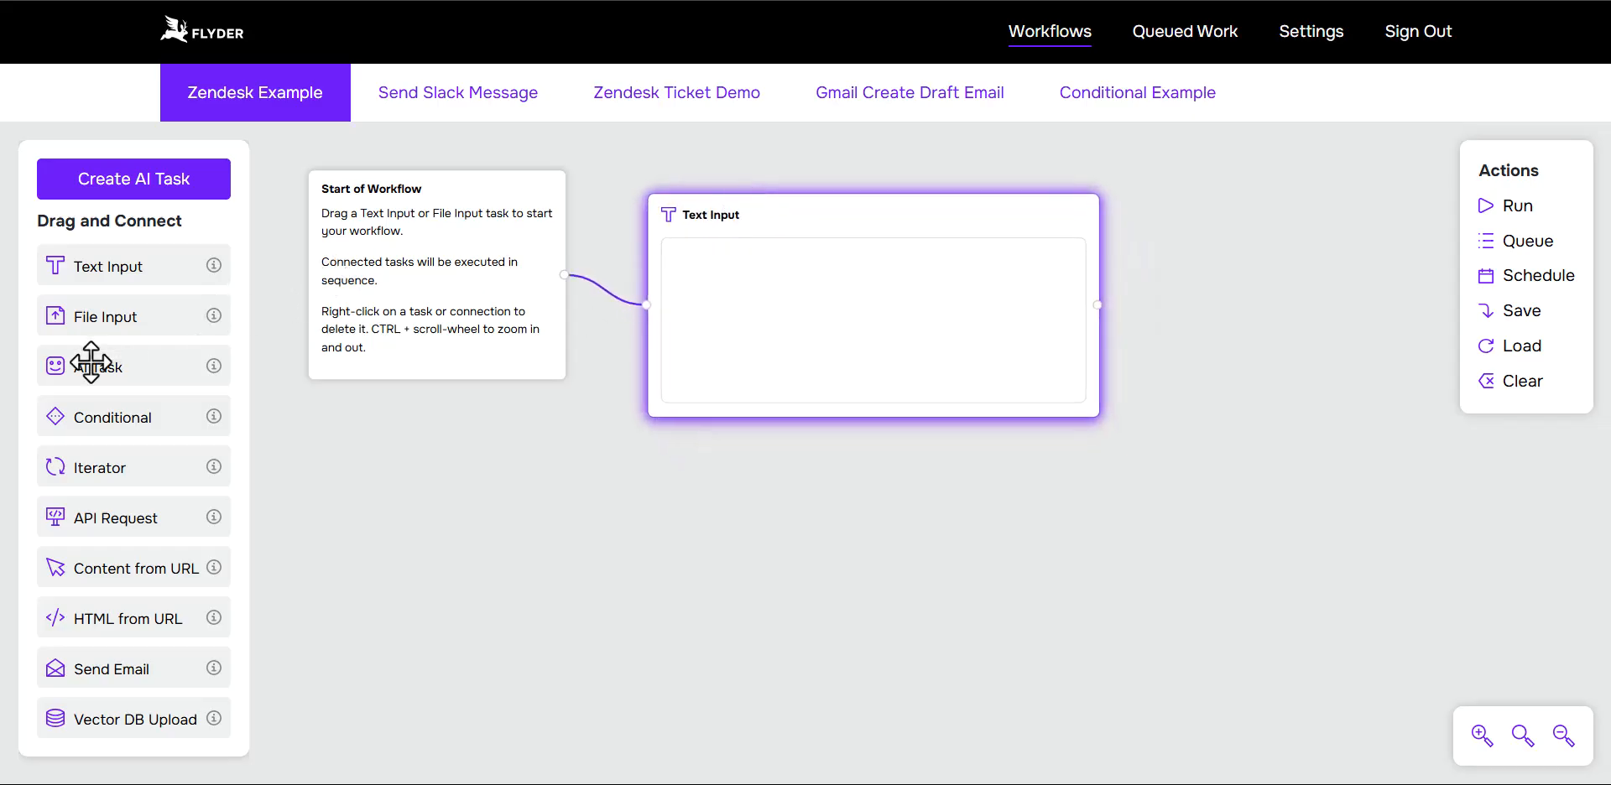
{"action": "left_click_drag", "start_coordinate": [90, 366], "coordinate": [377, 534]}
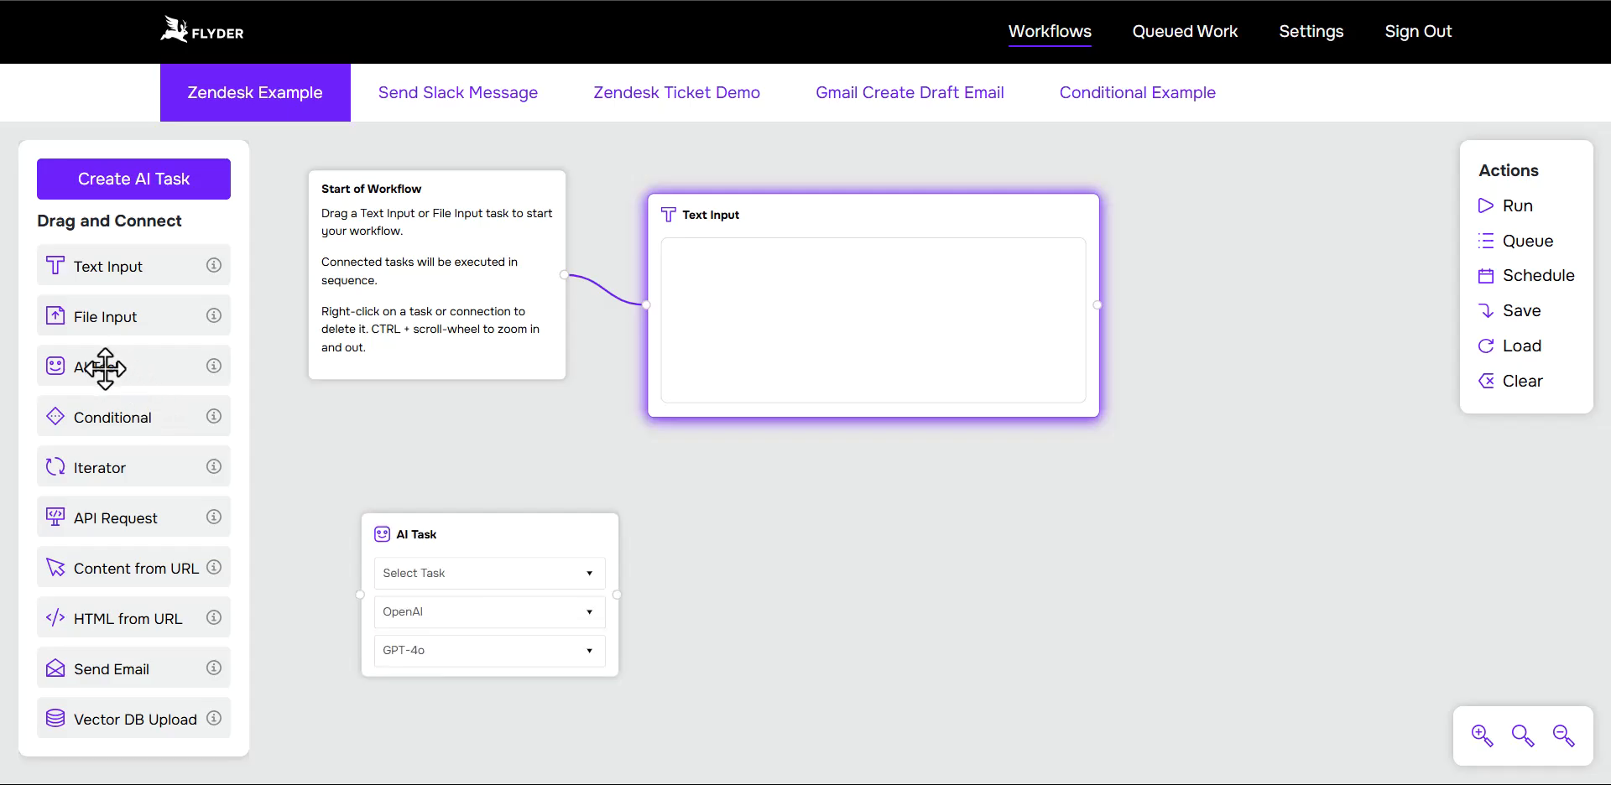
{"action": "left_click_drag", "start_coordinate": [101, 365], "coordinate": [743, 543]}
{"action": "left_click_drag", "start_coordinate": [67, 365], "coordinate": [1054, 549]}
{"action": "left_click_drag", "start_coordinate": [884, 563], "coordinate": [858, 512]}
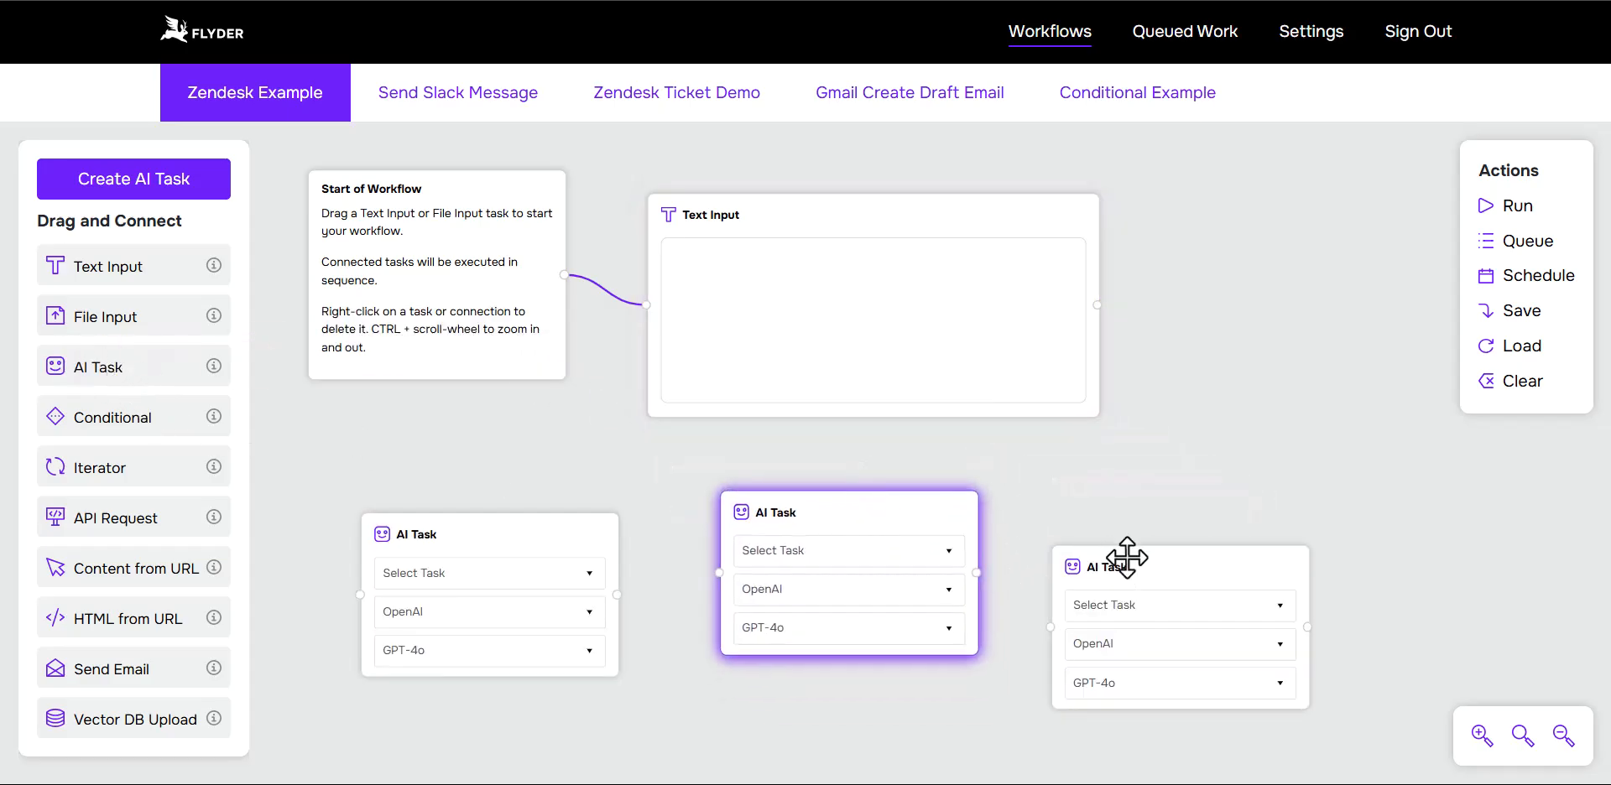
{"action": "left_click_drag", "start_coordinate": [1125, 562], "coordinate": [1116, 506]}
{"action": "left_click_drag", "start_coordinate": [500, 532], "coordinate": [541, 510]}
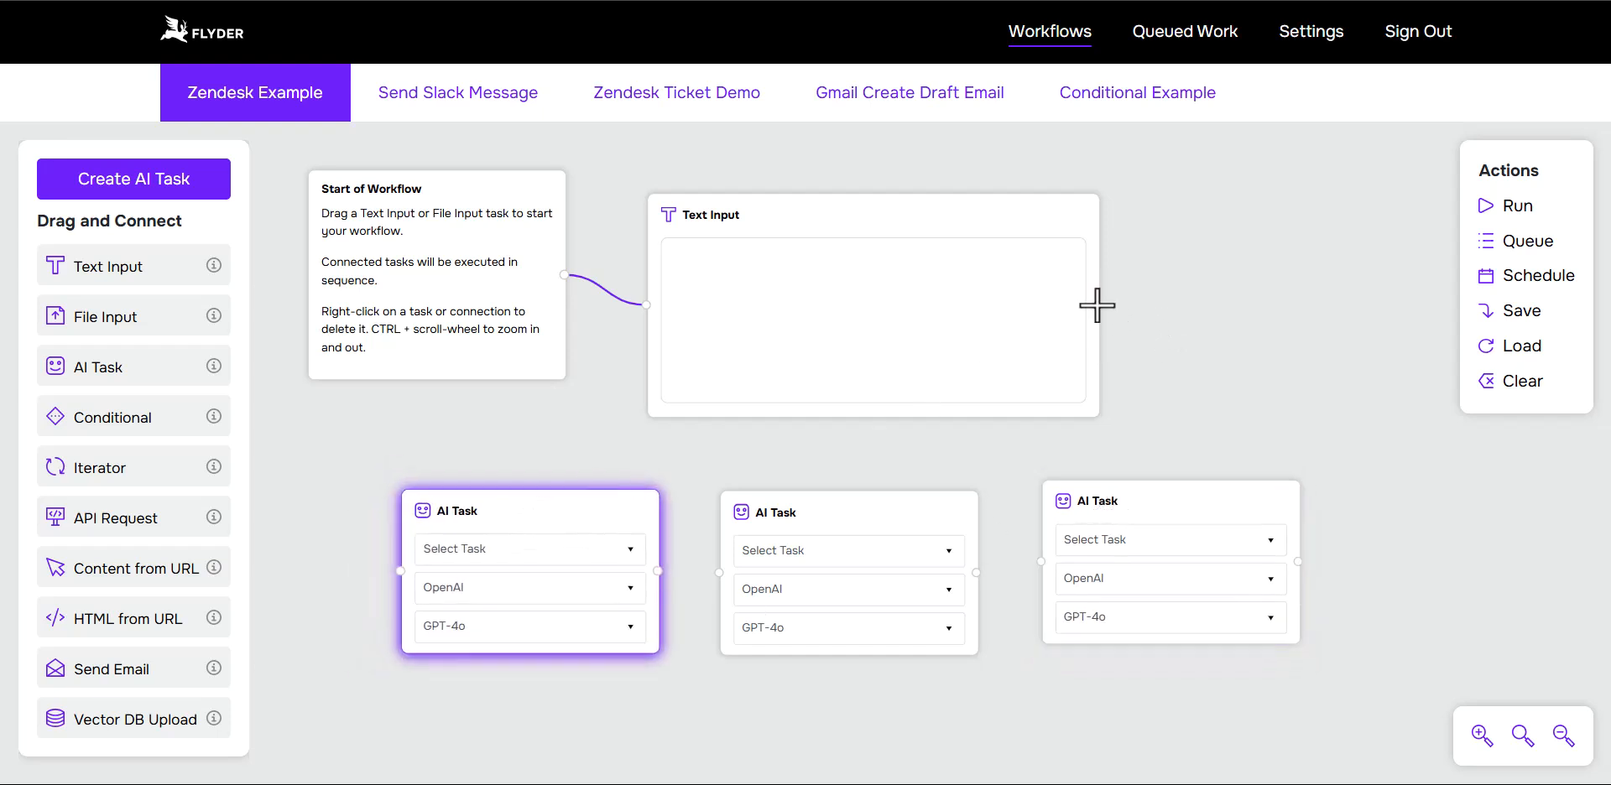
Step: Connect the Text Input output to the first AI Task and chain the three AI Tasks in sequence
{"action": "left_click_drag", "start_coordinate": [1098, 302], "coordinate": [403, 570]}
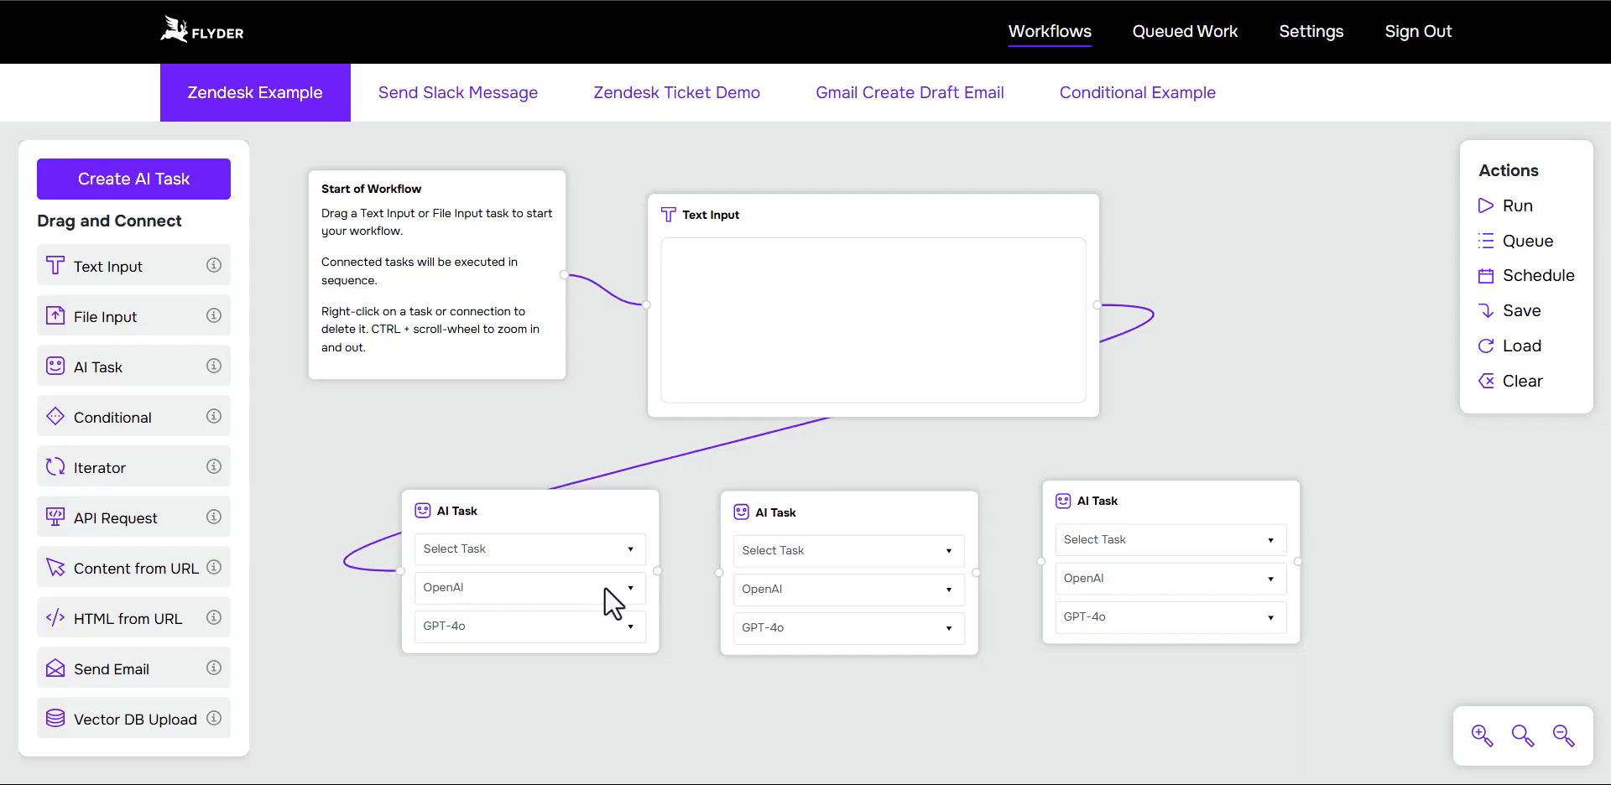
{"action": "left_click_drag", "start_coordinate": [656, 572], "coordinate": [712, 575]}
{"action": "left_click_drag", "start_coordinate": [977, 572], "coordinate": [1042, 564]}
Step: Enter subject:"create invoice" as the content of the Text Input block
{"action": "left_click", "coordinate": [841, 289]}
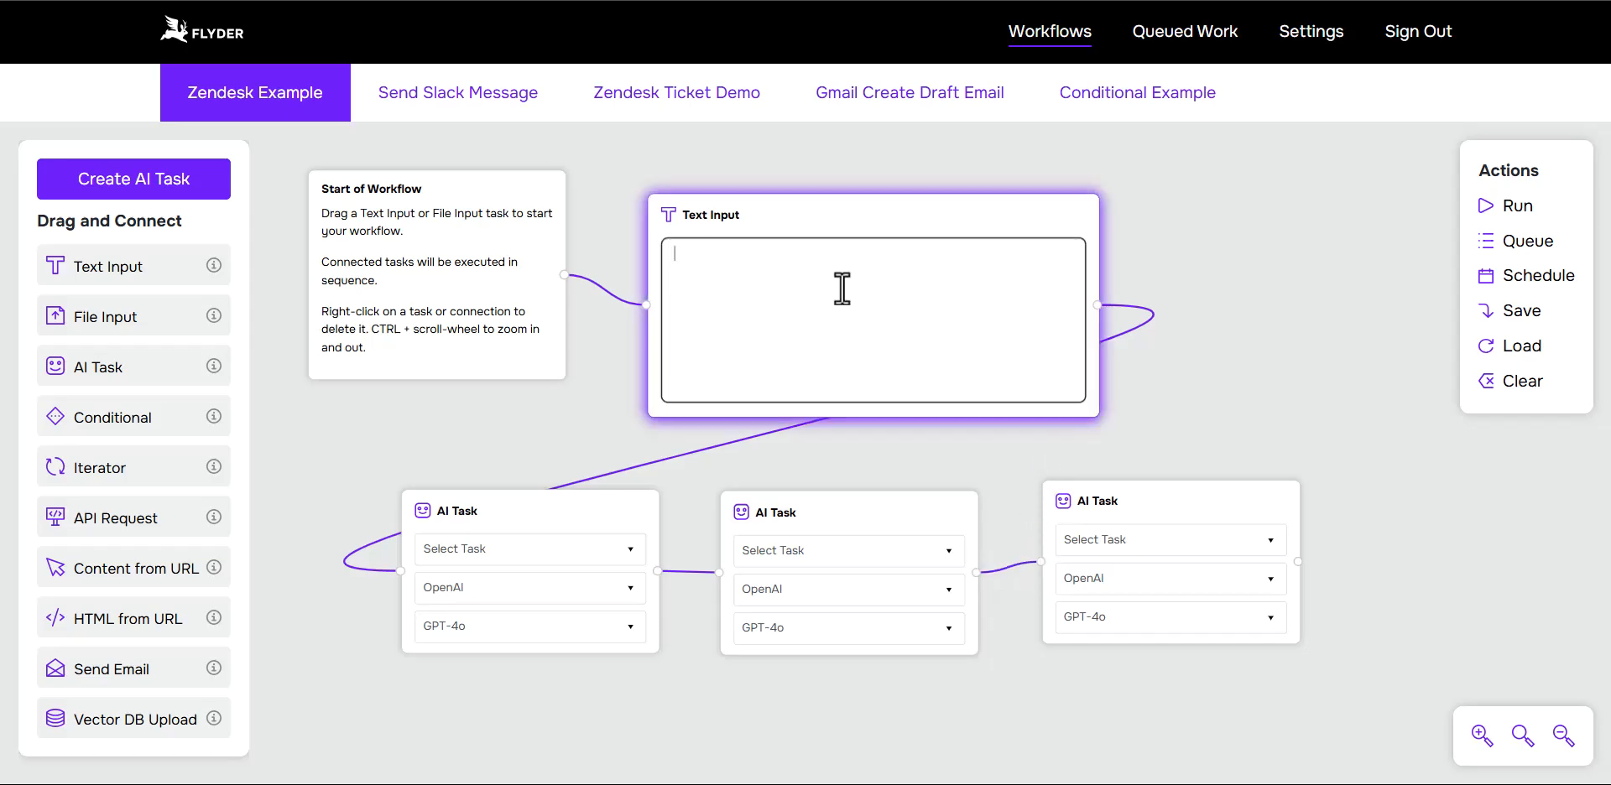
{"action": "type", "text": "subject:\"create invoice\""}
{"action": "key", "text": "Return"}
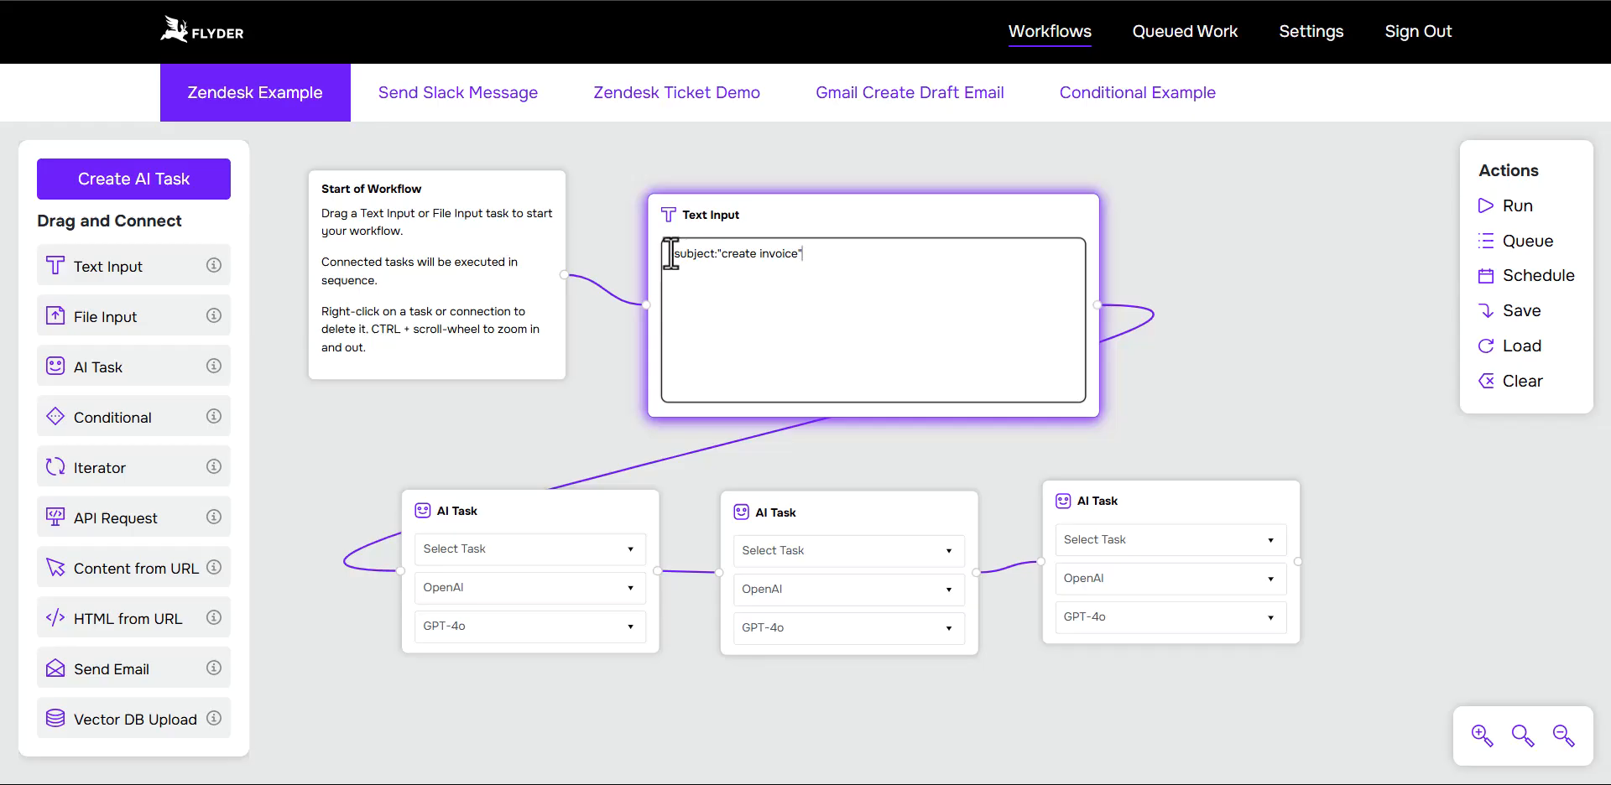
{"action": "left_click_drag", "start_coordinate": [671, 253], "coordinate": [812, 252]}
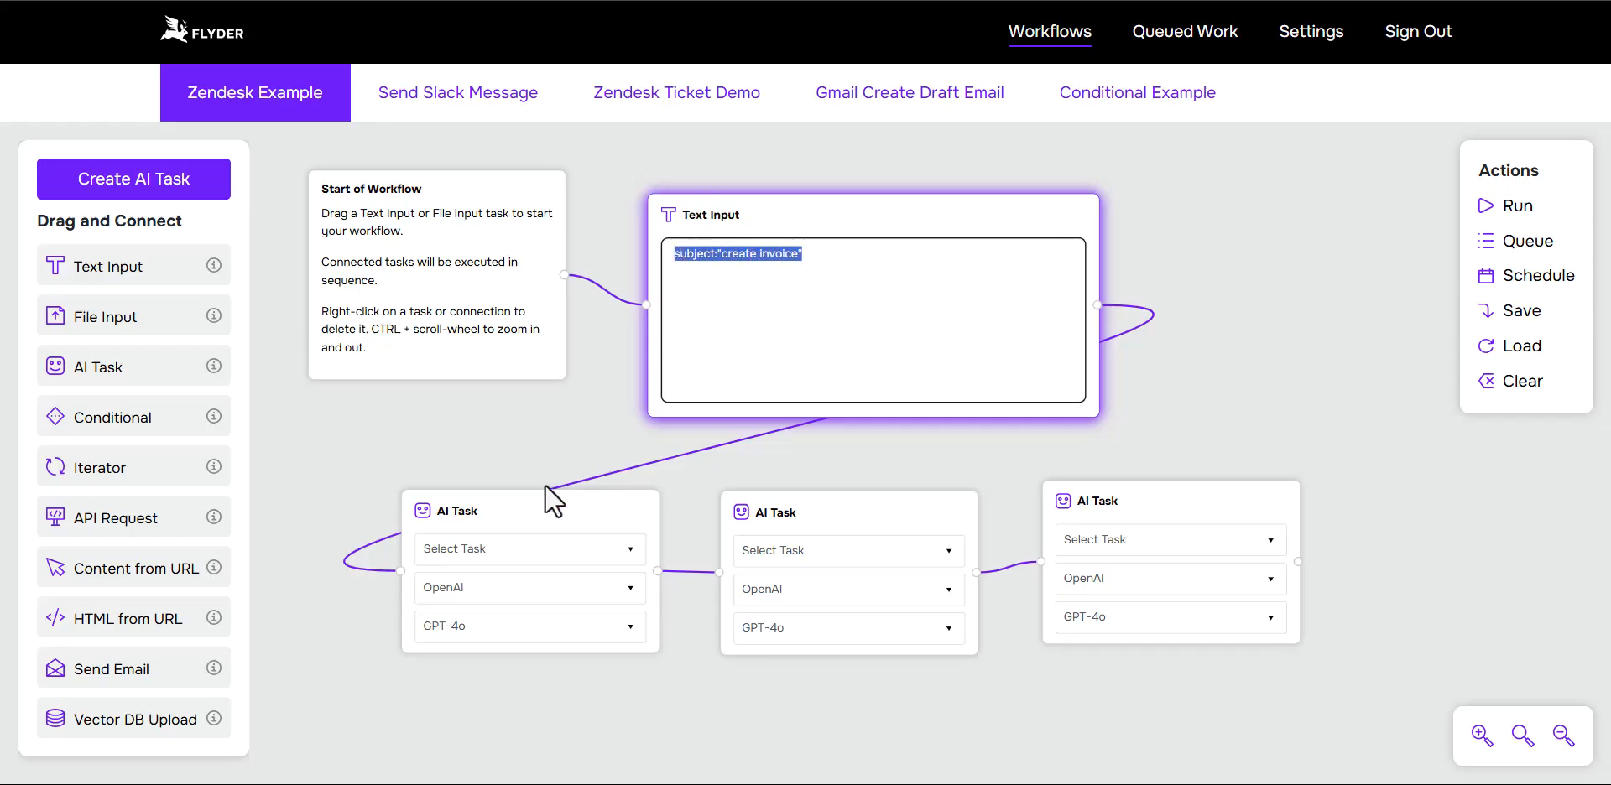
Step: Assign the AI Tasks in order to Gmail - Fetch Email IDs, Gmail - Fetch Email Body from ID and Harvest - Create Invoice
{"action": "left_click", "coordinate": [462, 545]}
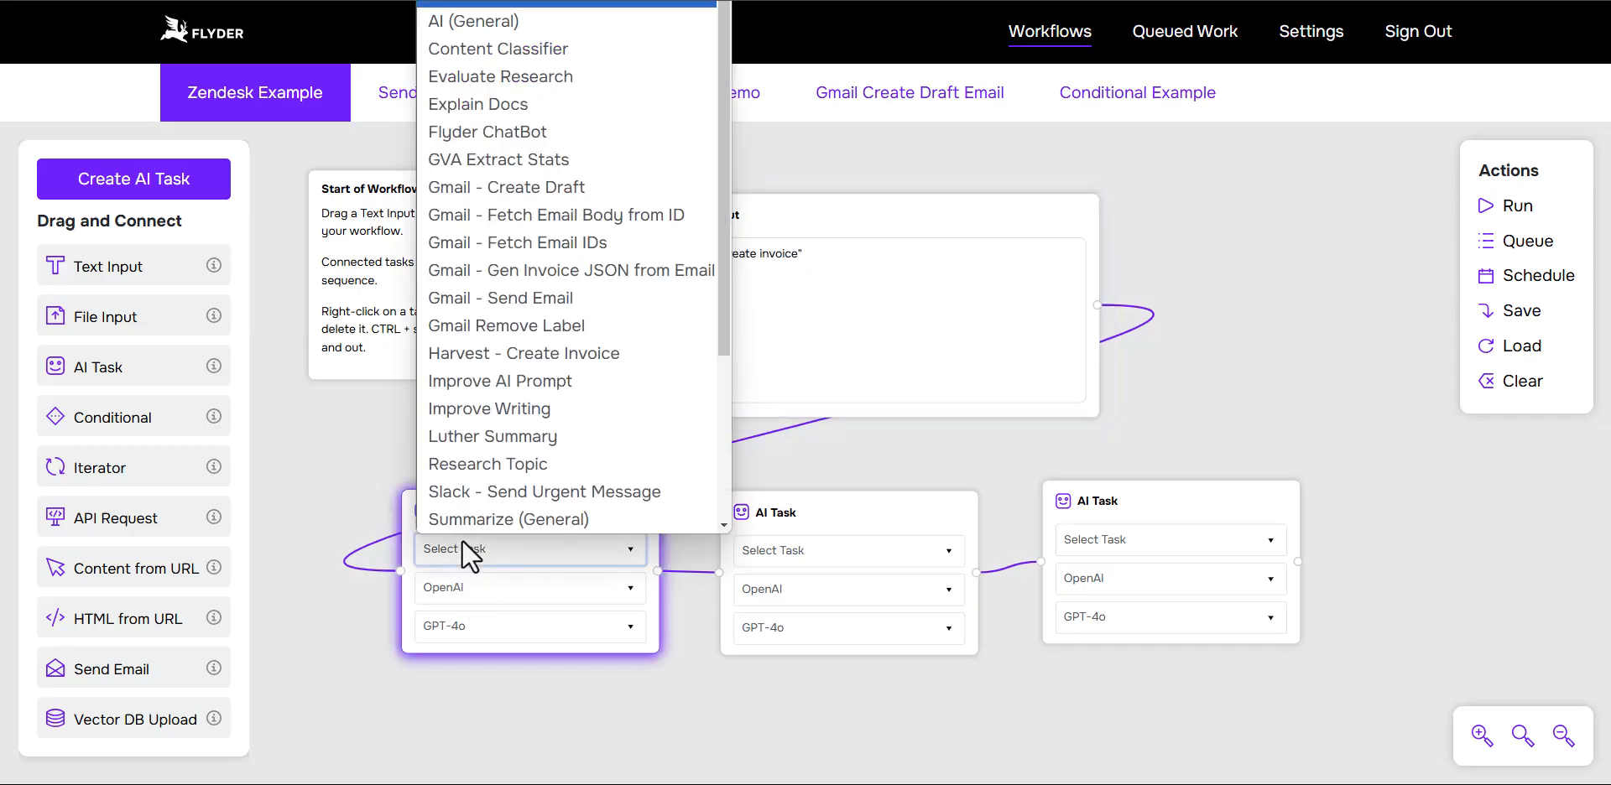
{"action": "left_click", "coordinate": [545, 235]}
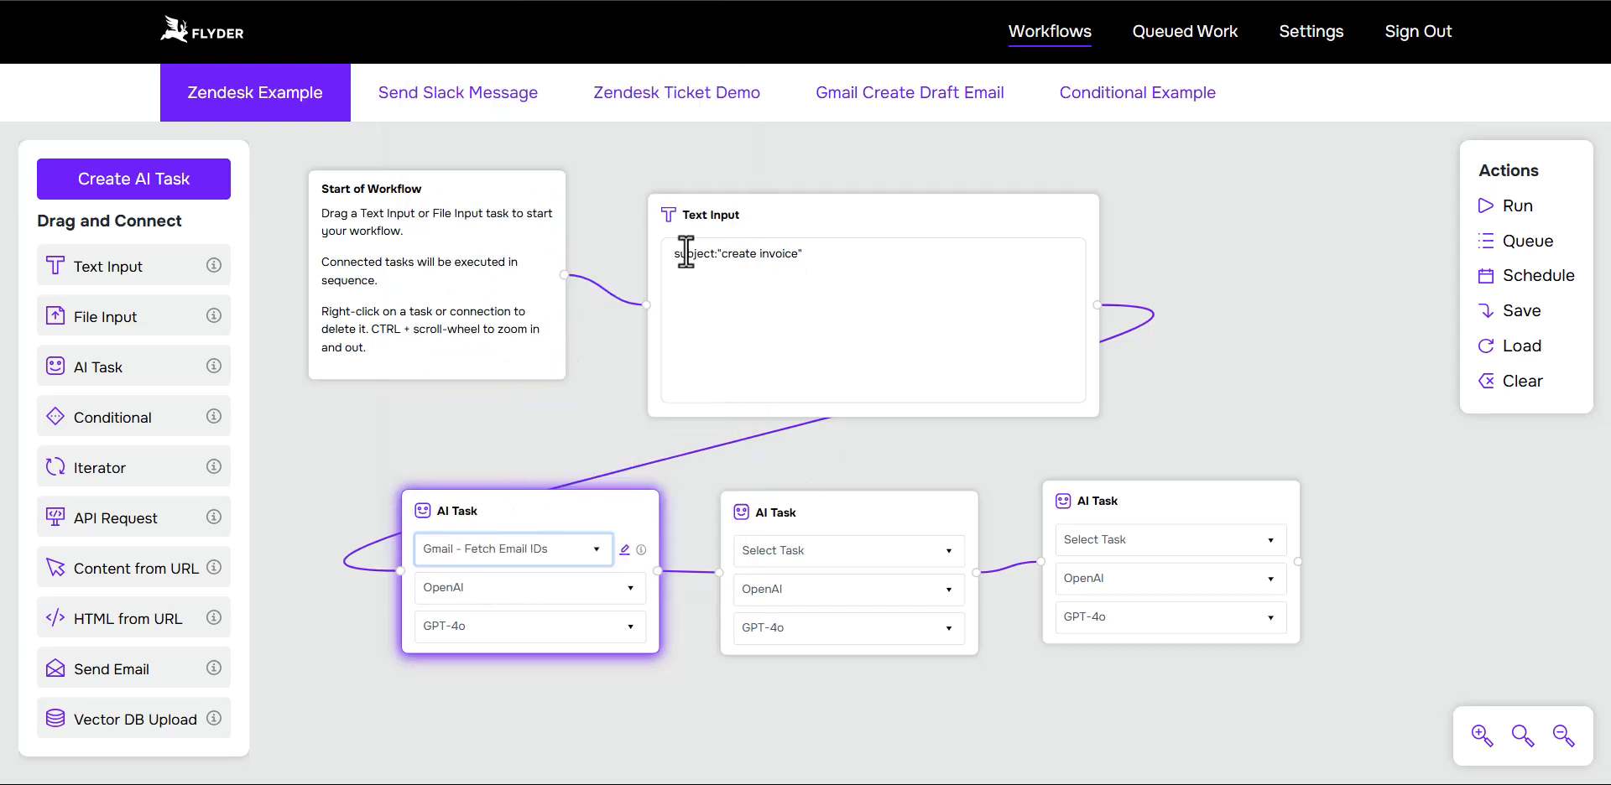
{"action": "left_click_drag", "start_coordinate": [812, 253], "coordinate": [709, 280]}
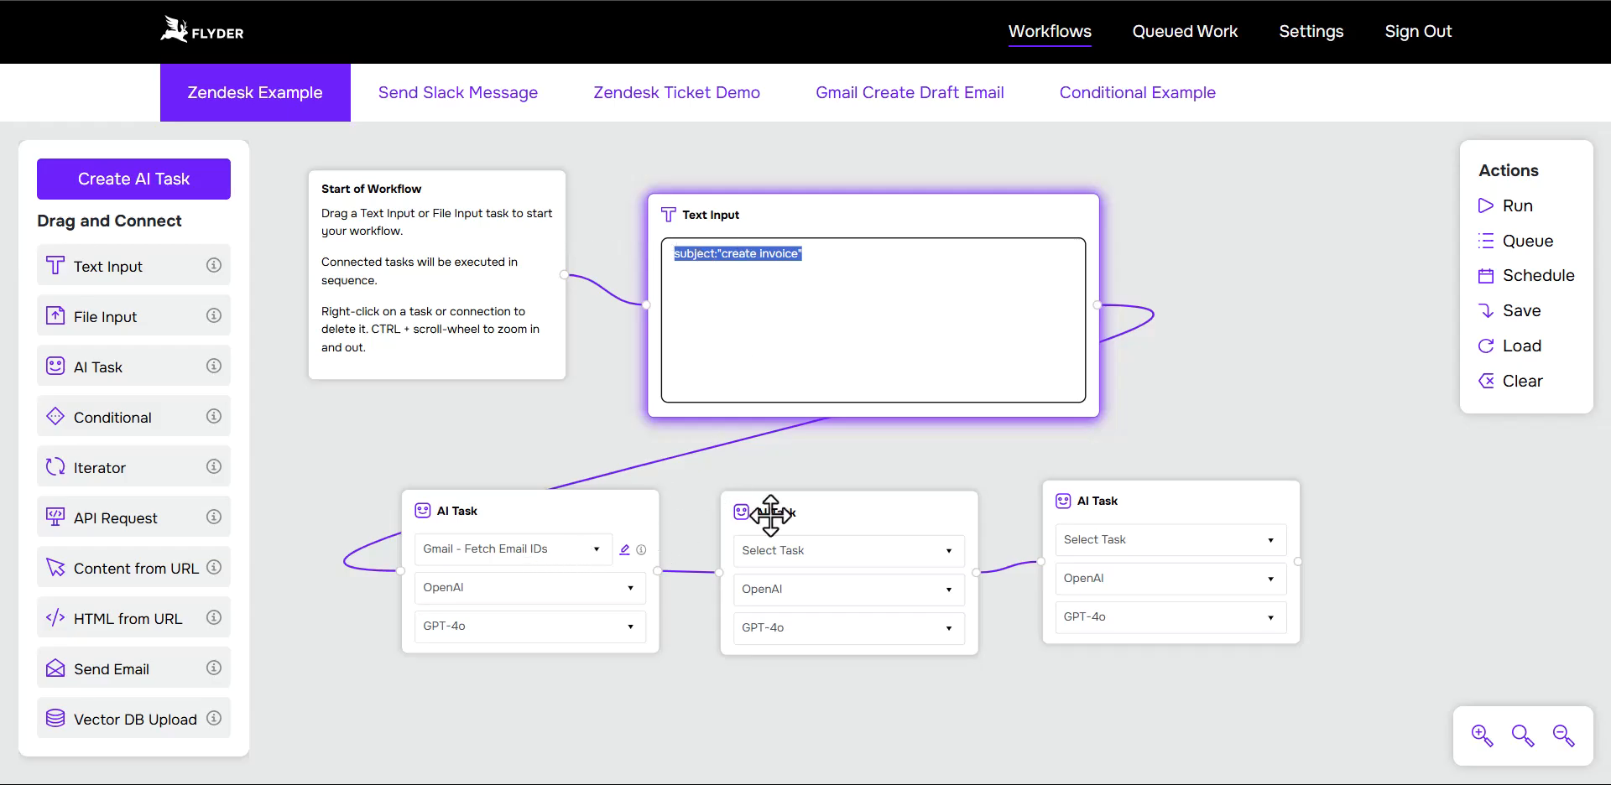
{"action": "left_click", "coordinate": [792, 551]}
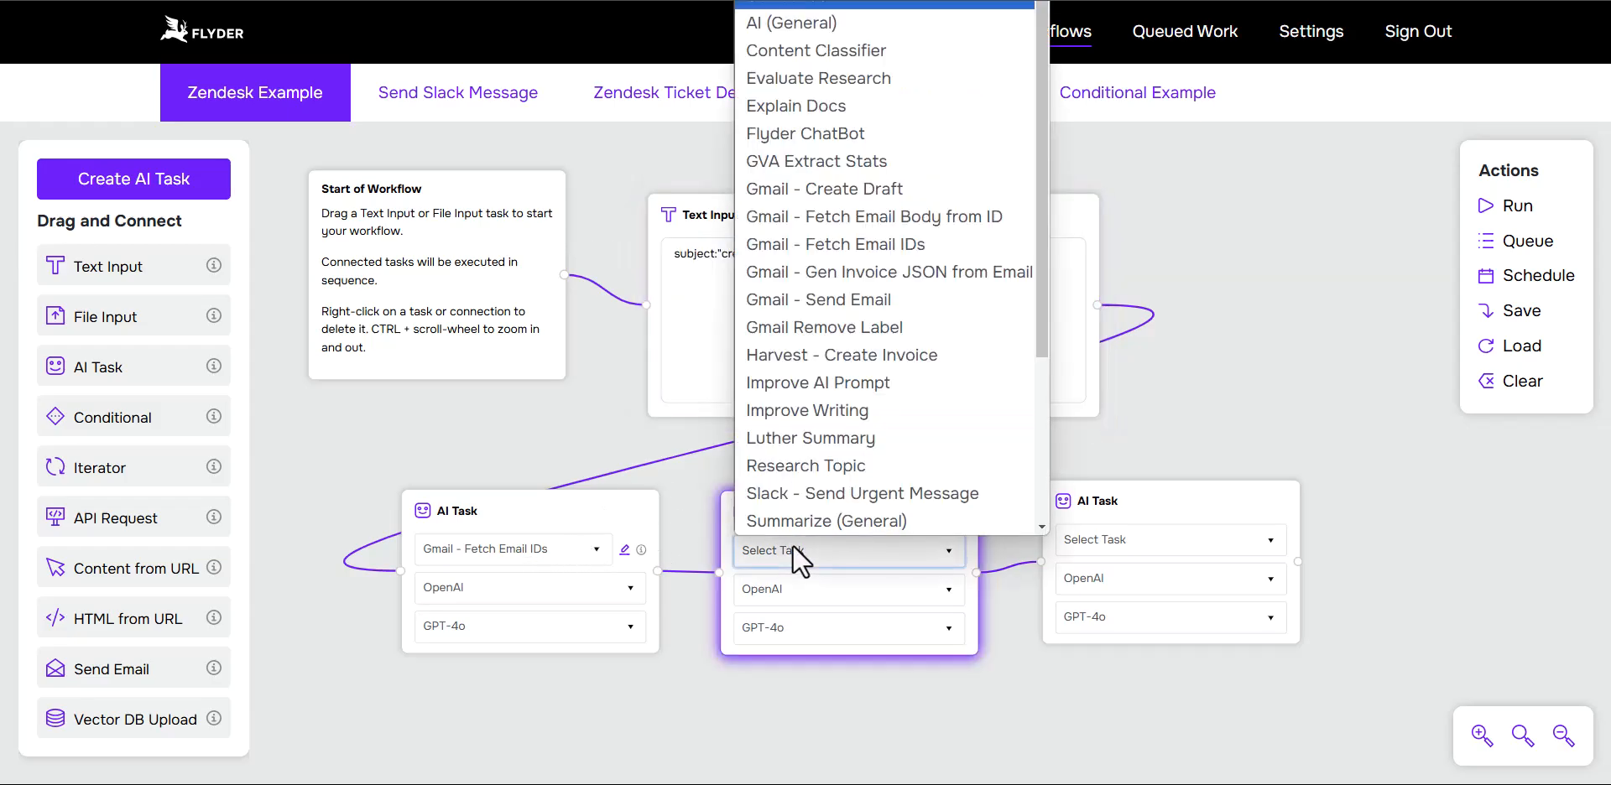
{"action": "left_click", "coordinate": [858, 216]}
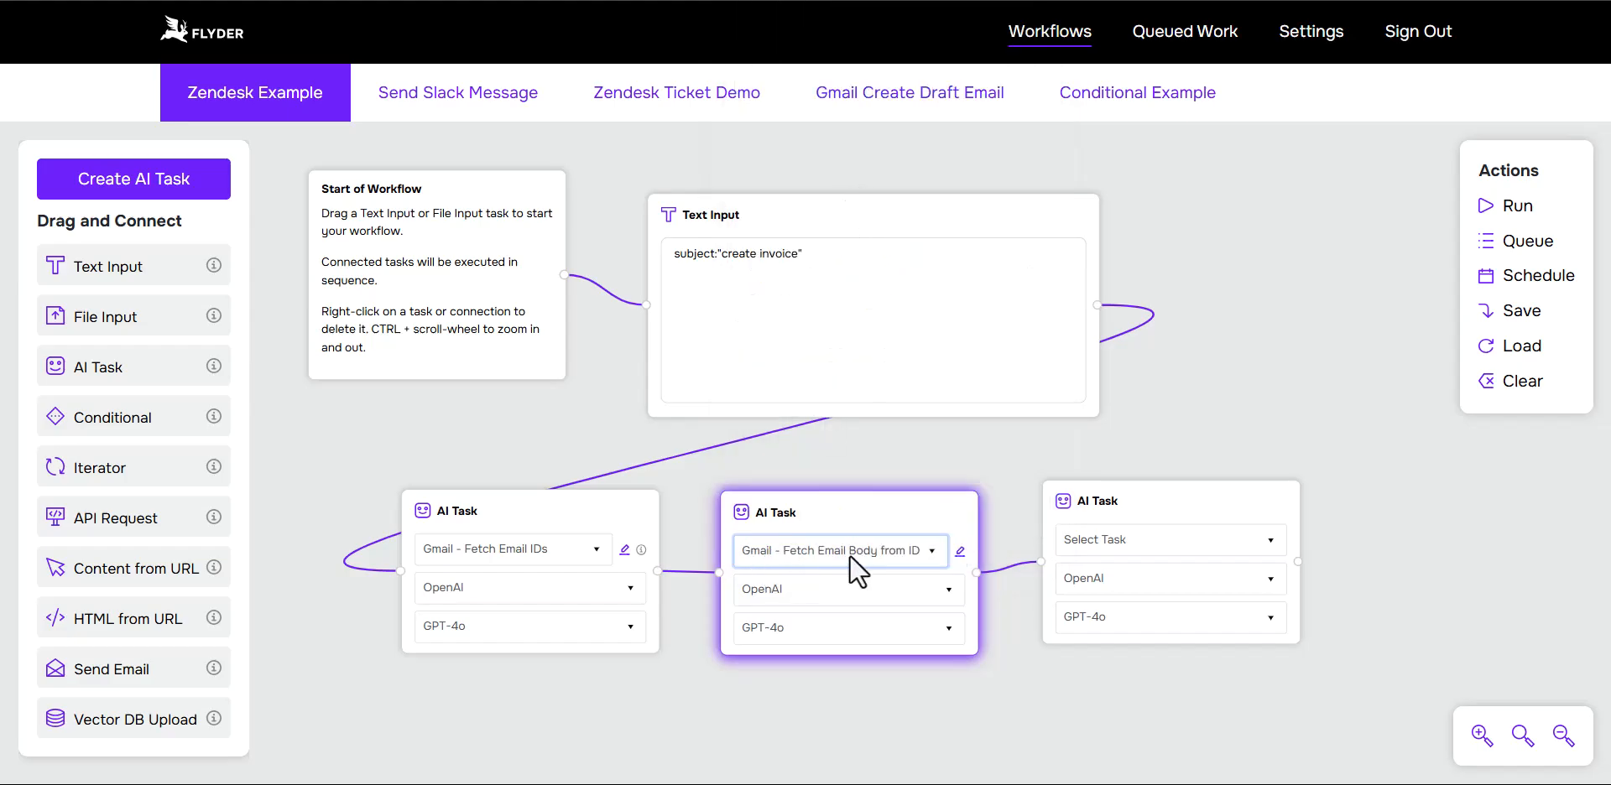
{"action": "left_click", "coordinate": [1156, 546]}
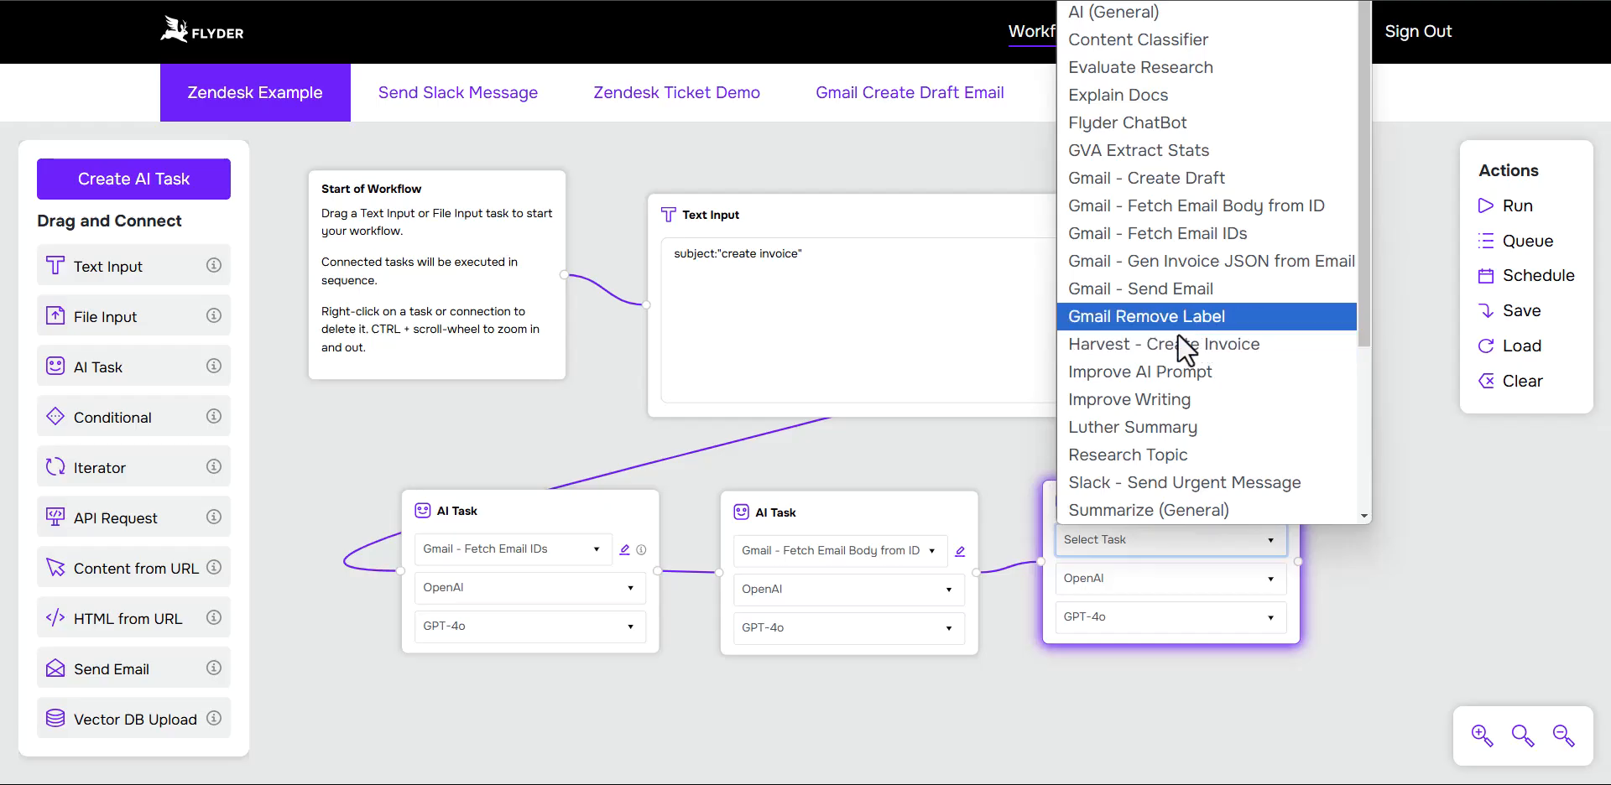
{"action": "left_click", "coordinate": [1182, 346]}
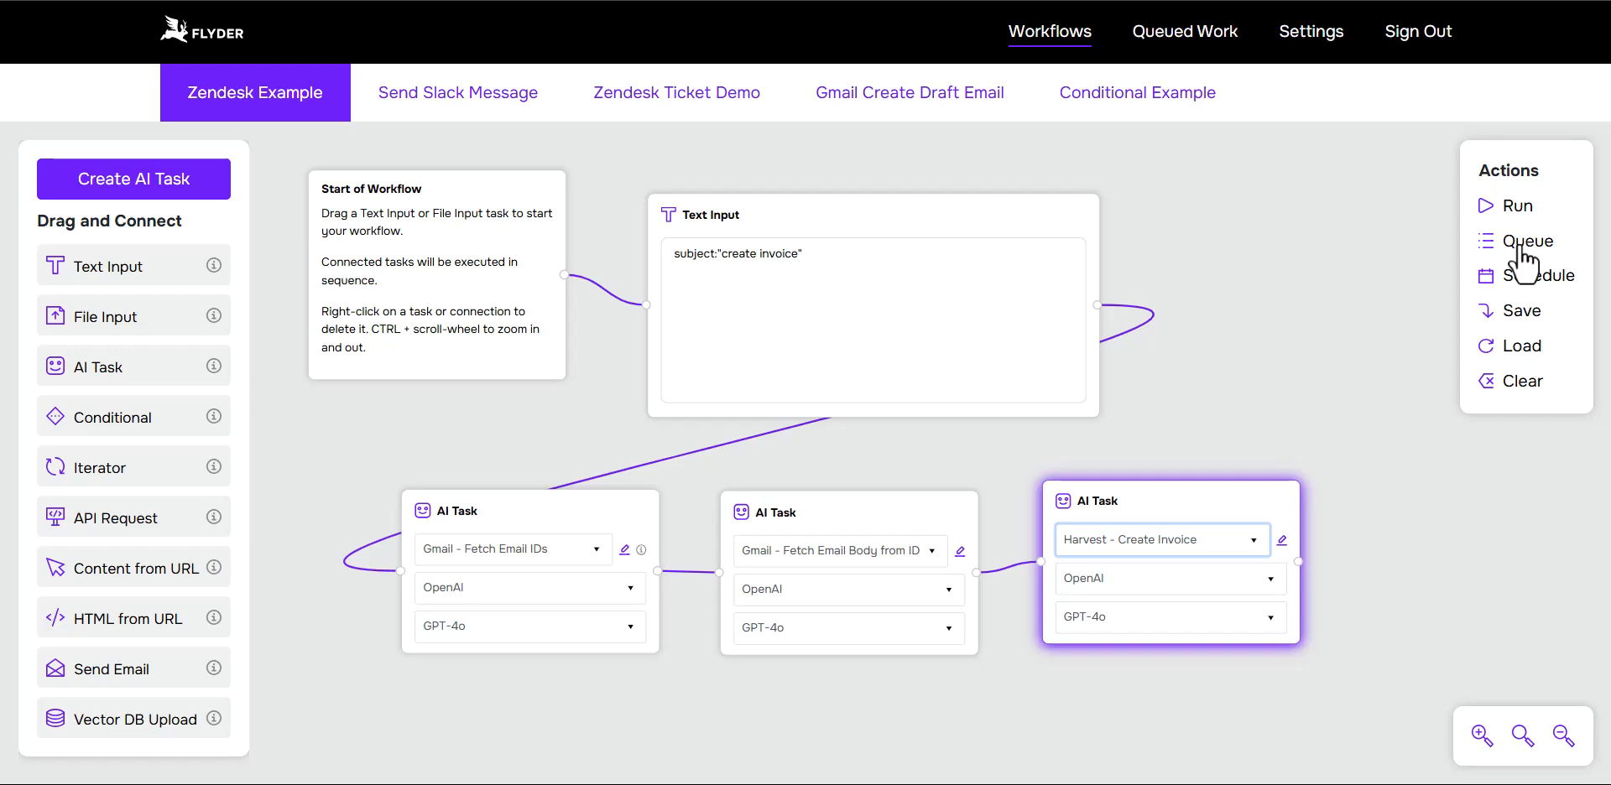
Step: Save the workflow as Harvest Example and queue it for processing
{"action": "left_click", "coordinate": [1521, 312]}
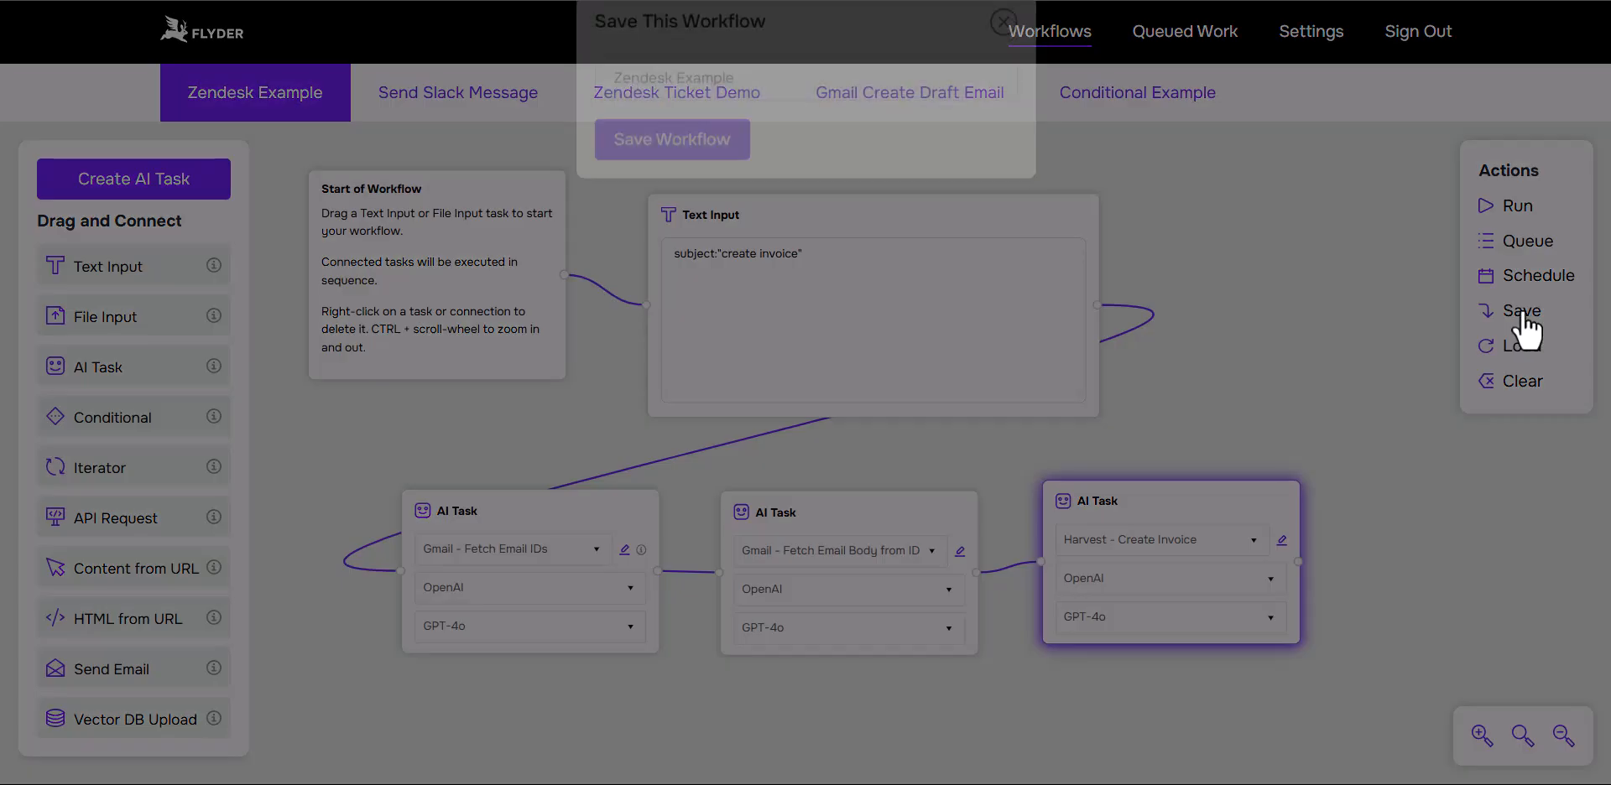
{"action": "double_click", "coordinate": [649, 117]}
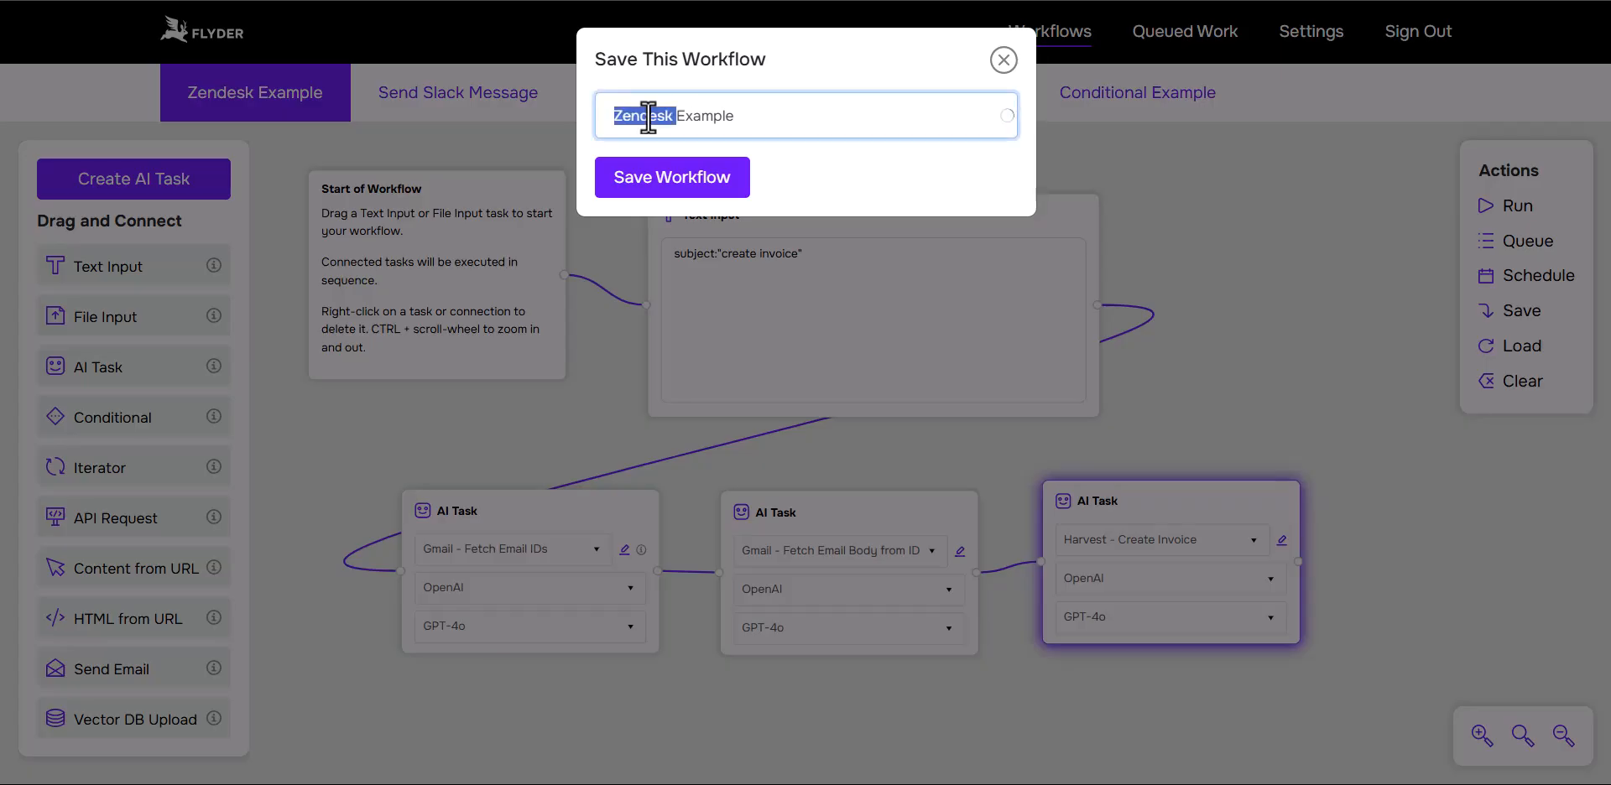
{"action": "type", "text": "Harvest"}
{"action": "key", "text": "Return"}
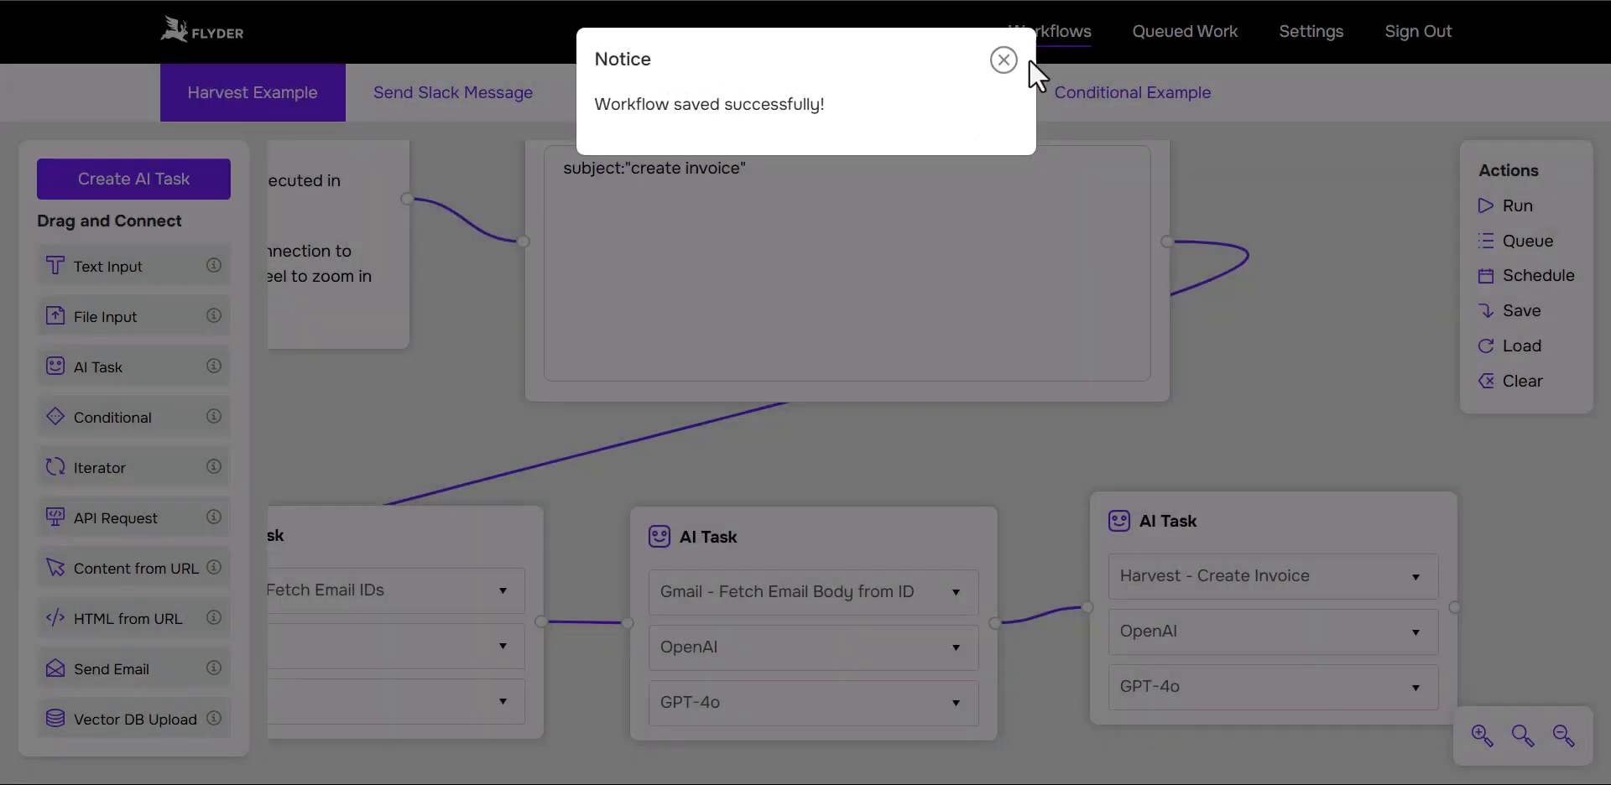
{"action": "left_click", "coordinate": [1004, 55]}
{"action": "left_click", "coordinate": [1007, 51]}
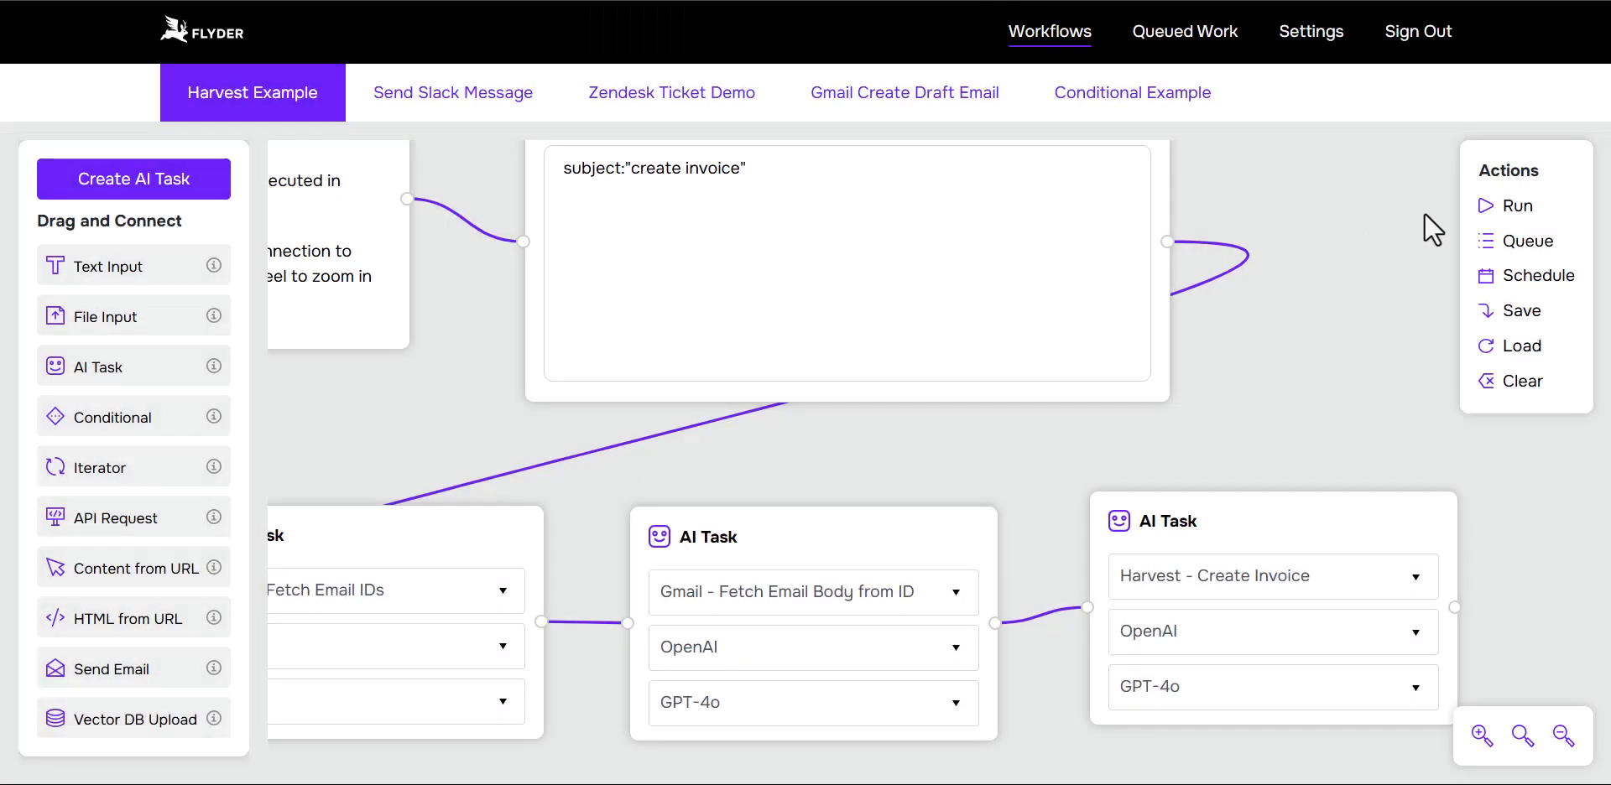
{"action": "left_click", "coordinate": [1513, 245]}
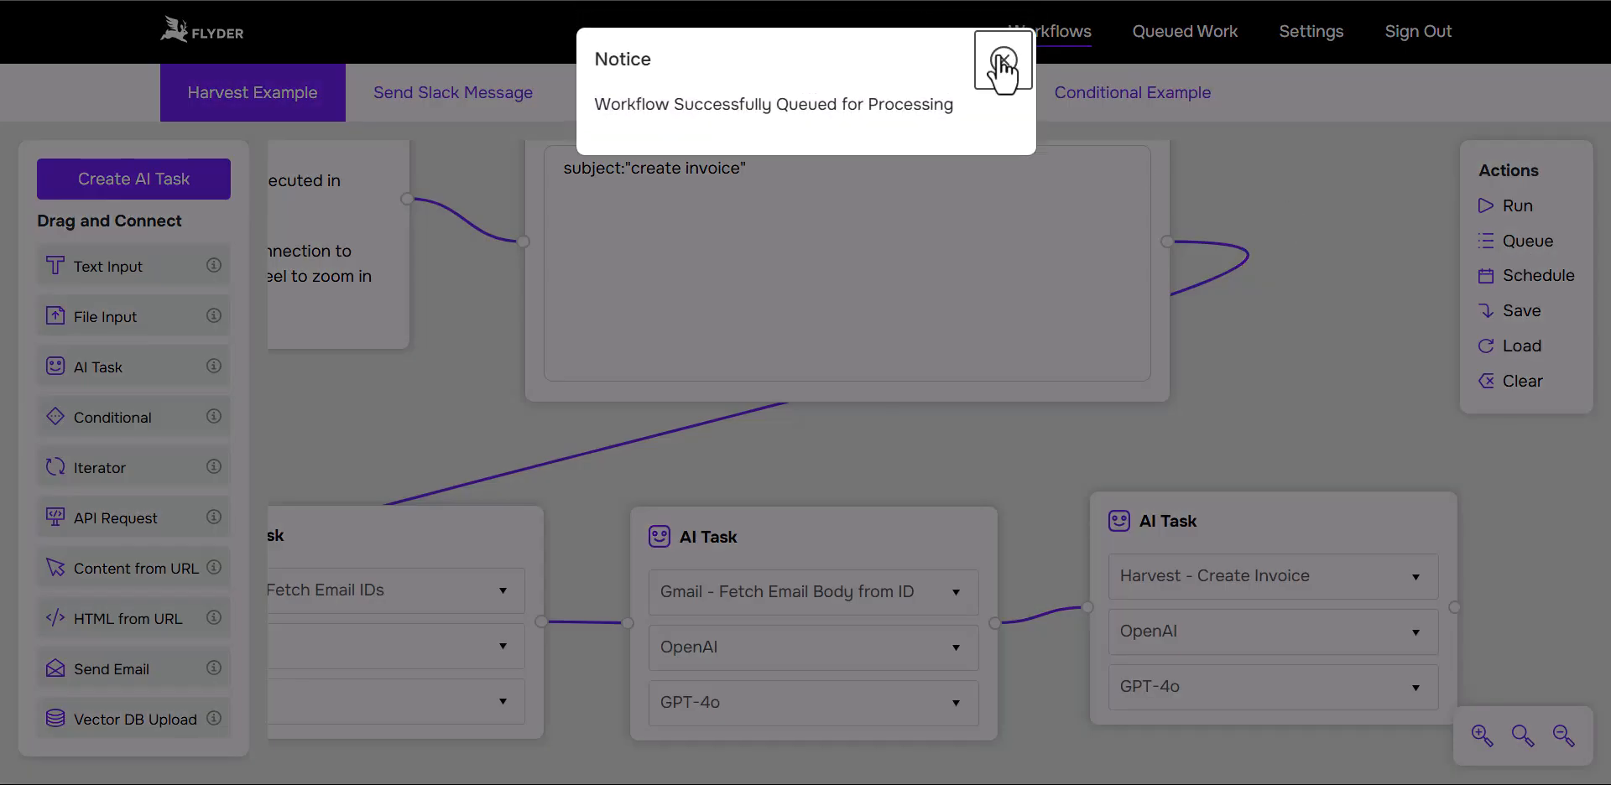
{"action": "left_click", "coordinate": [1003, 60]}
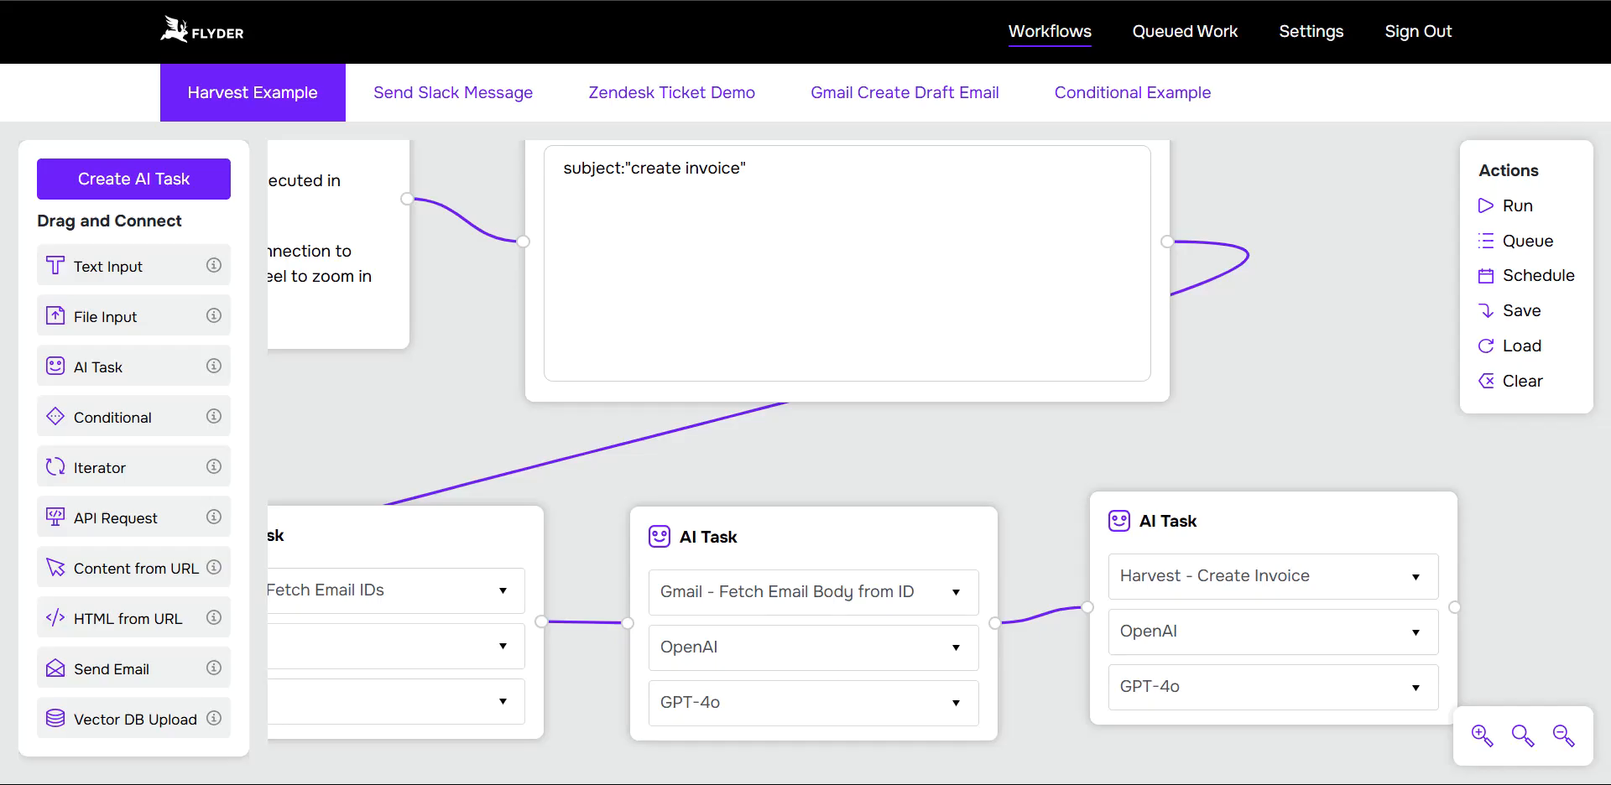
Step: Refresh the Queued Work list and check the name and status of the Harvest Example entry
{"action": "left_click", "coordinate": [554, 1]}
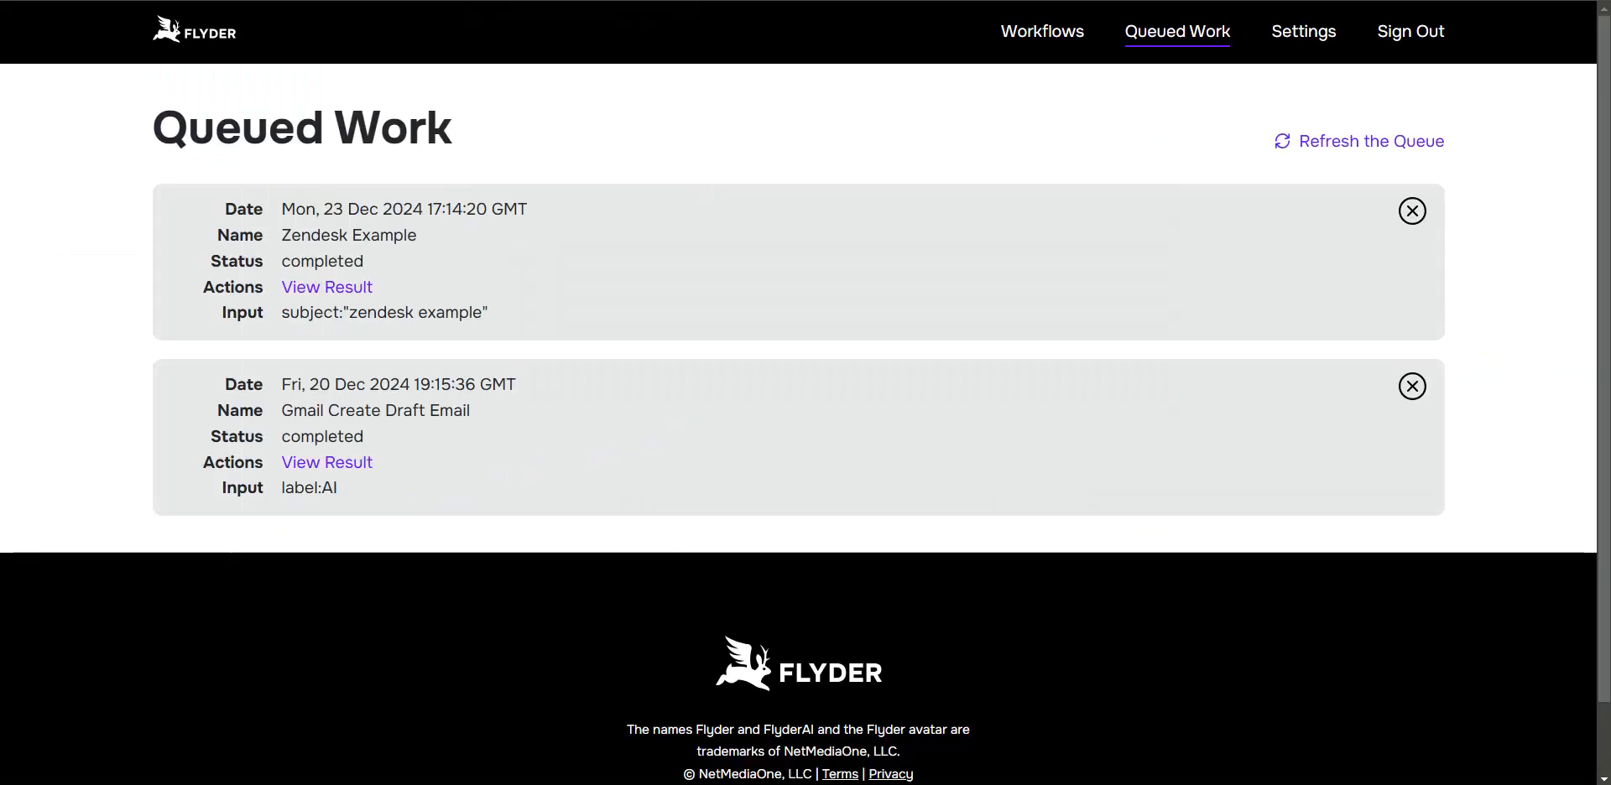
{"action": "left_click", "coordinate": [1367, 141]}
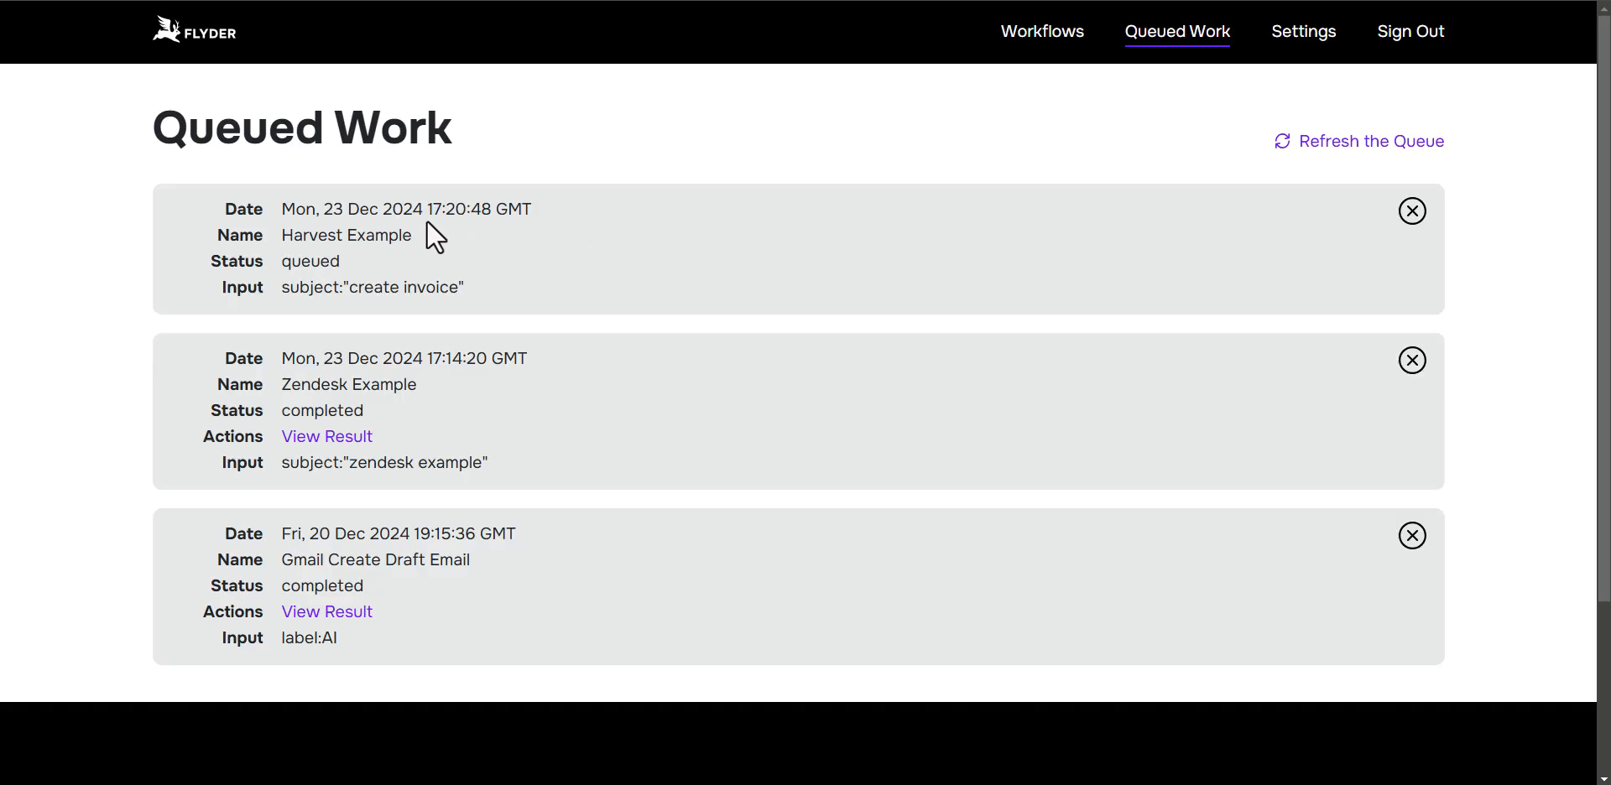
{"action": "left_click_drag", "start_coordinate": [284, 236], "coordinate": [399, 238]}
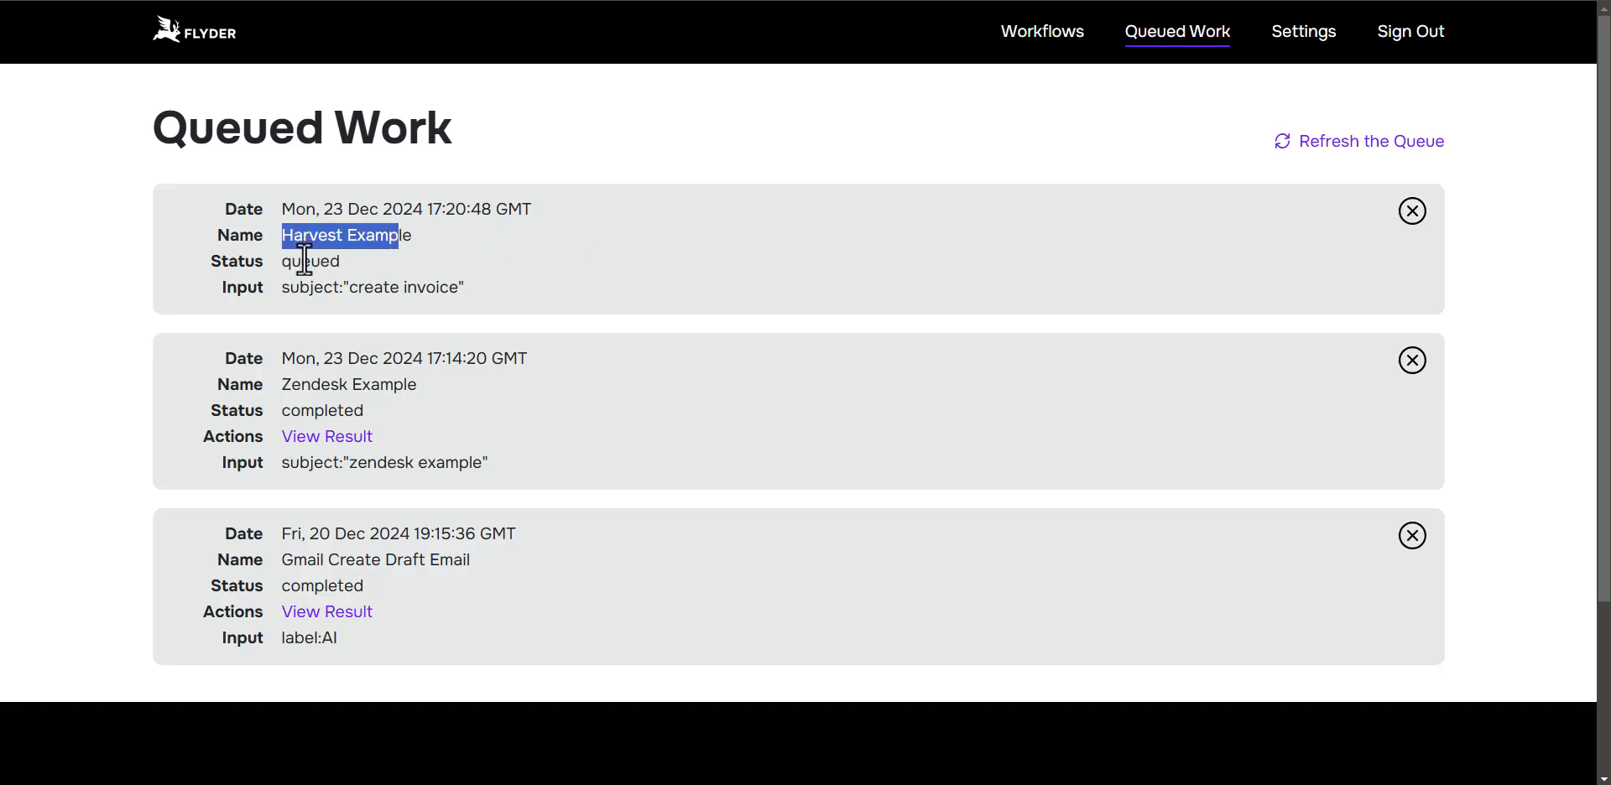
{"action": "double_click", "coordinate": [305, 261]}
{"action": "left_click", "coordinate": [1327, 144]}
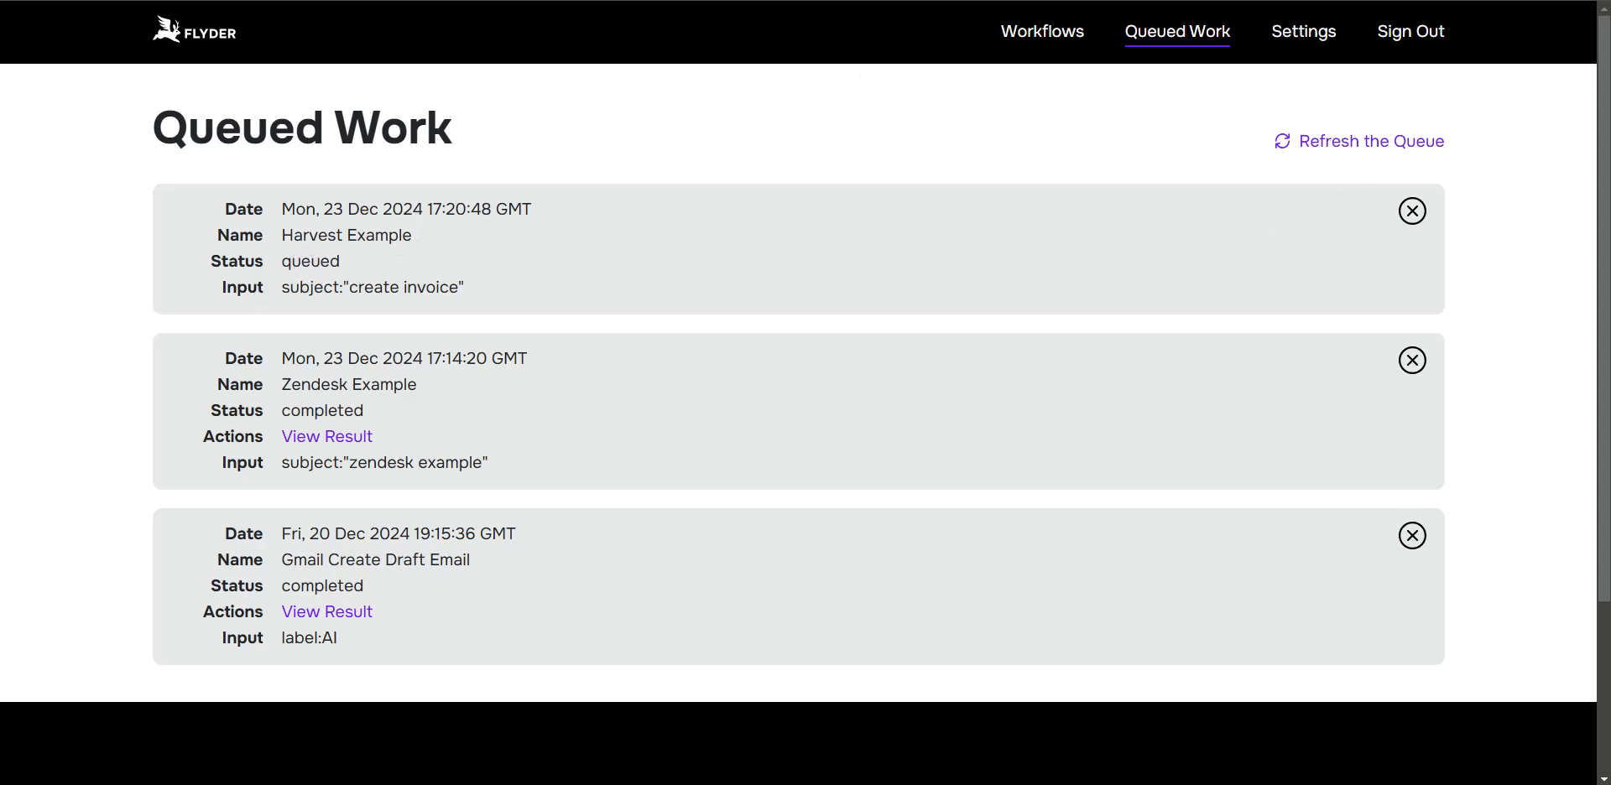
Step: Return to the Harvest Example workflow and zoom out two levels to view more of its connected blocks
{"action": "left_click", "coordinate": [425, 1]}
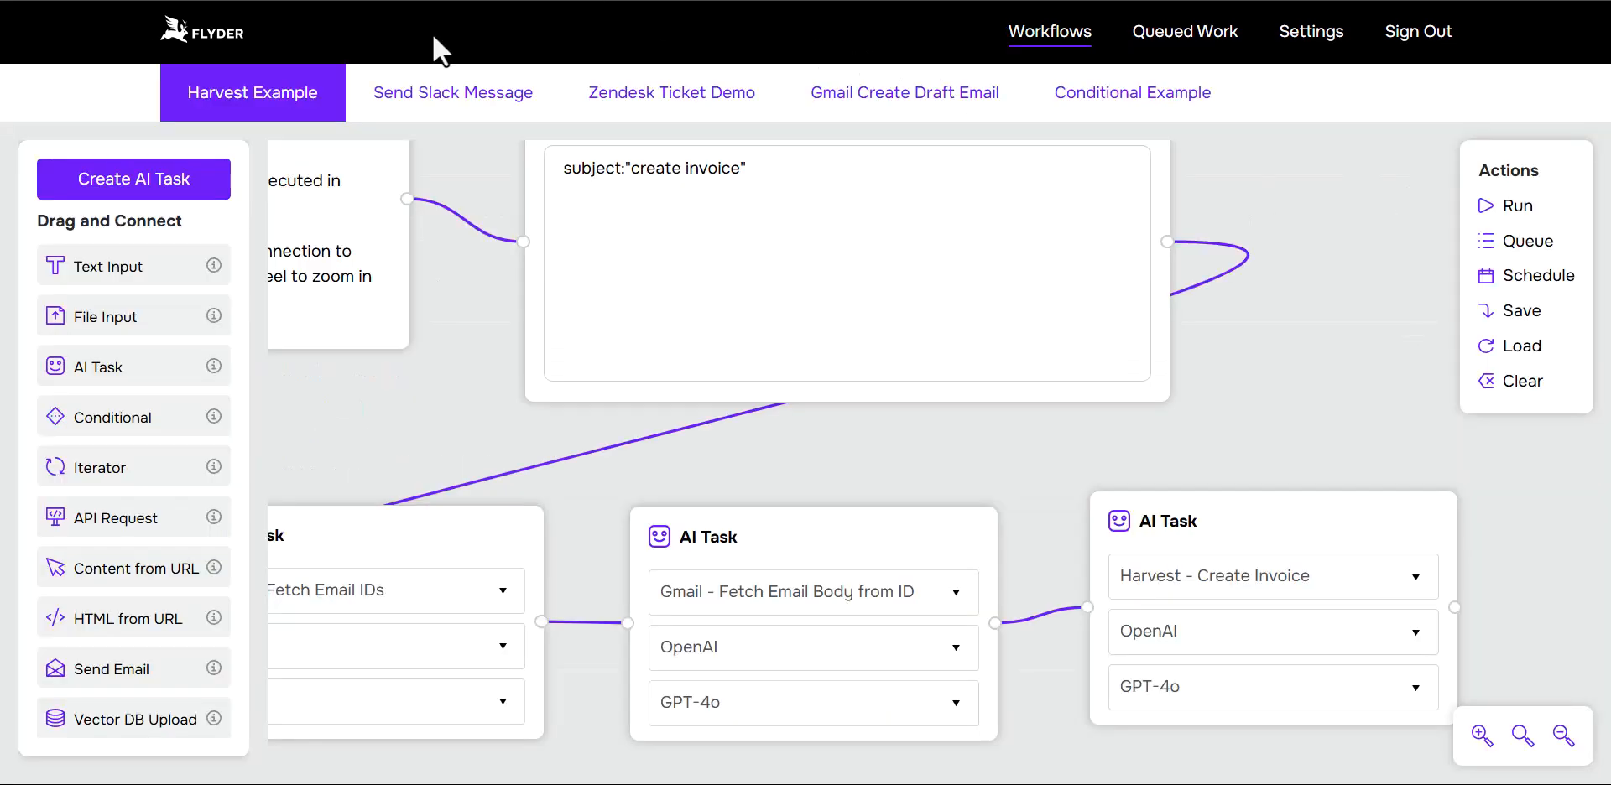
{"action": "left_click", "coordinate": [1561, 735]}
{"action": "left_click", "coordinate": [1561, 735]}
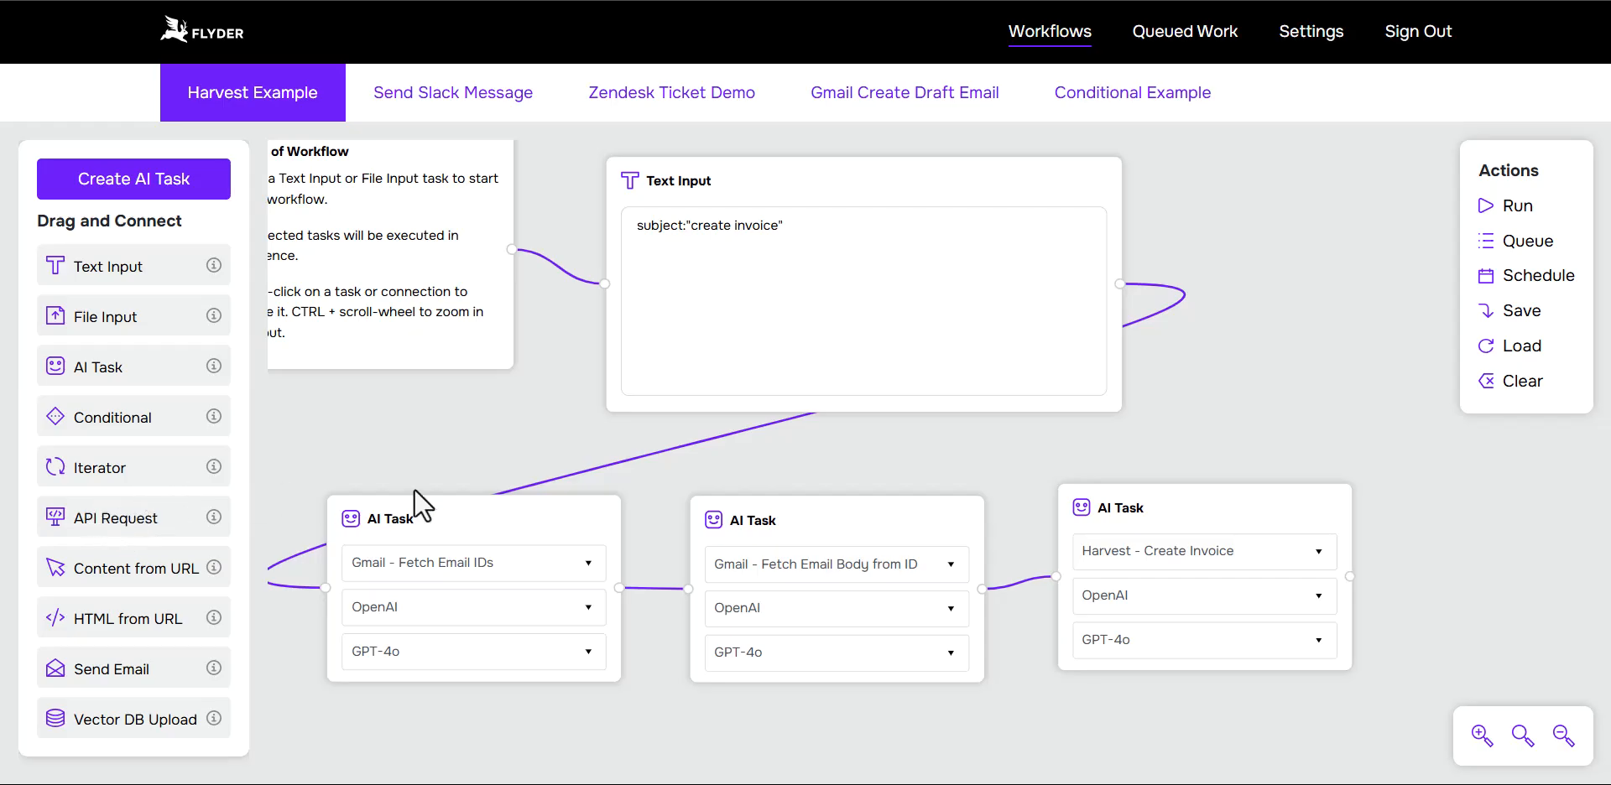
Step: Reopen the Queued Work page and refresh the queue to check whether the Harvest Example run has finished
{"action": "left_click", "coordinate": [1185, 38]}
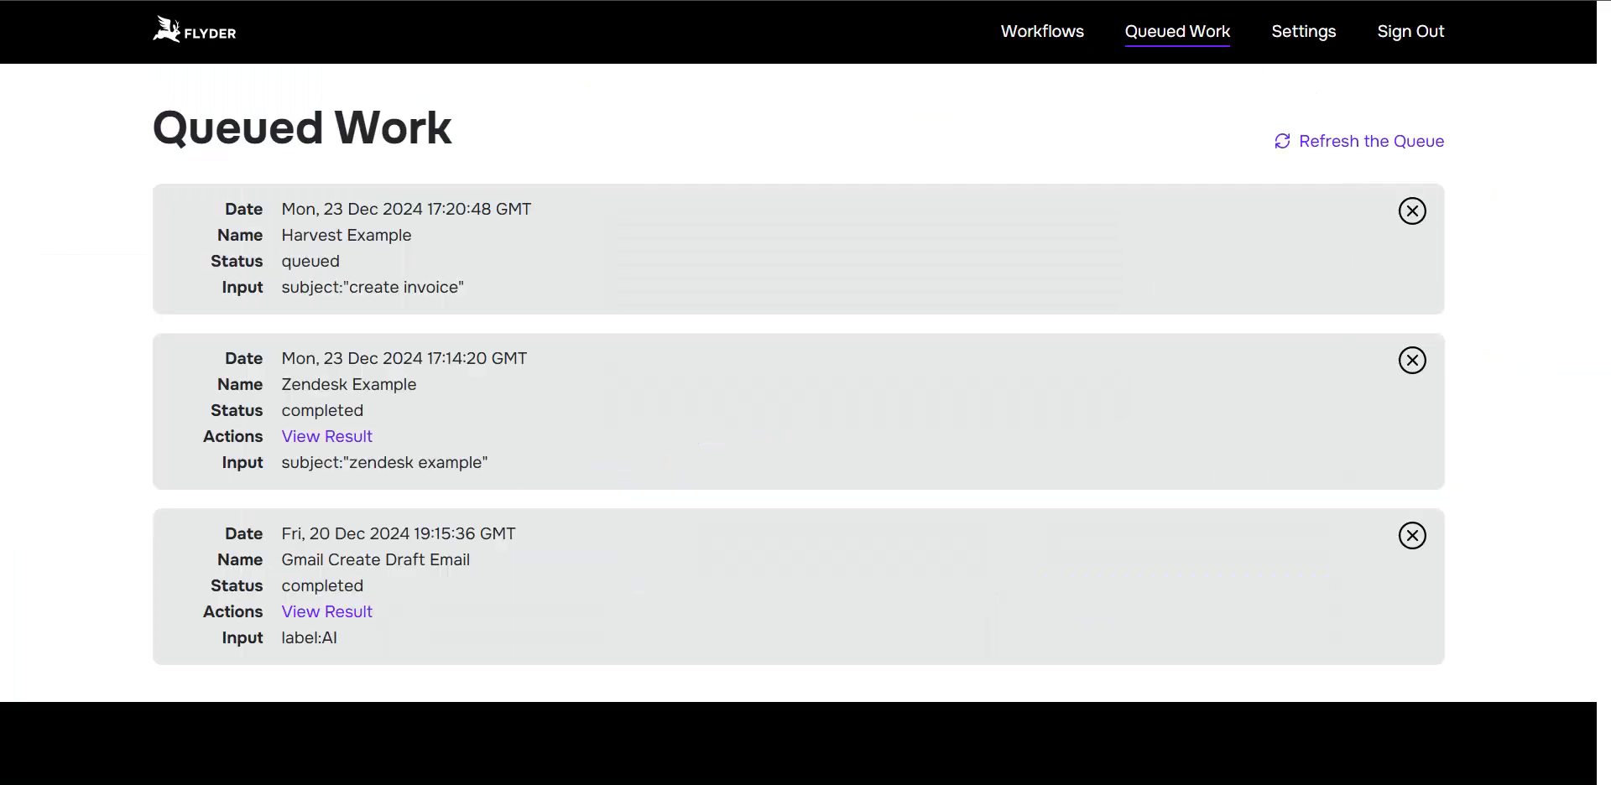
{"action": "left_click", "coordinate": [1345, 143]}
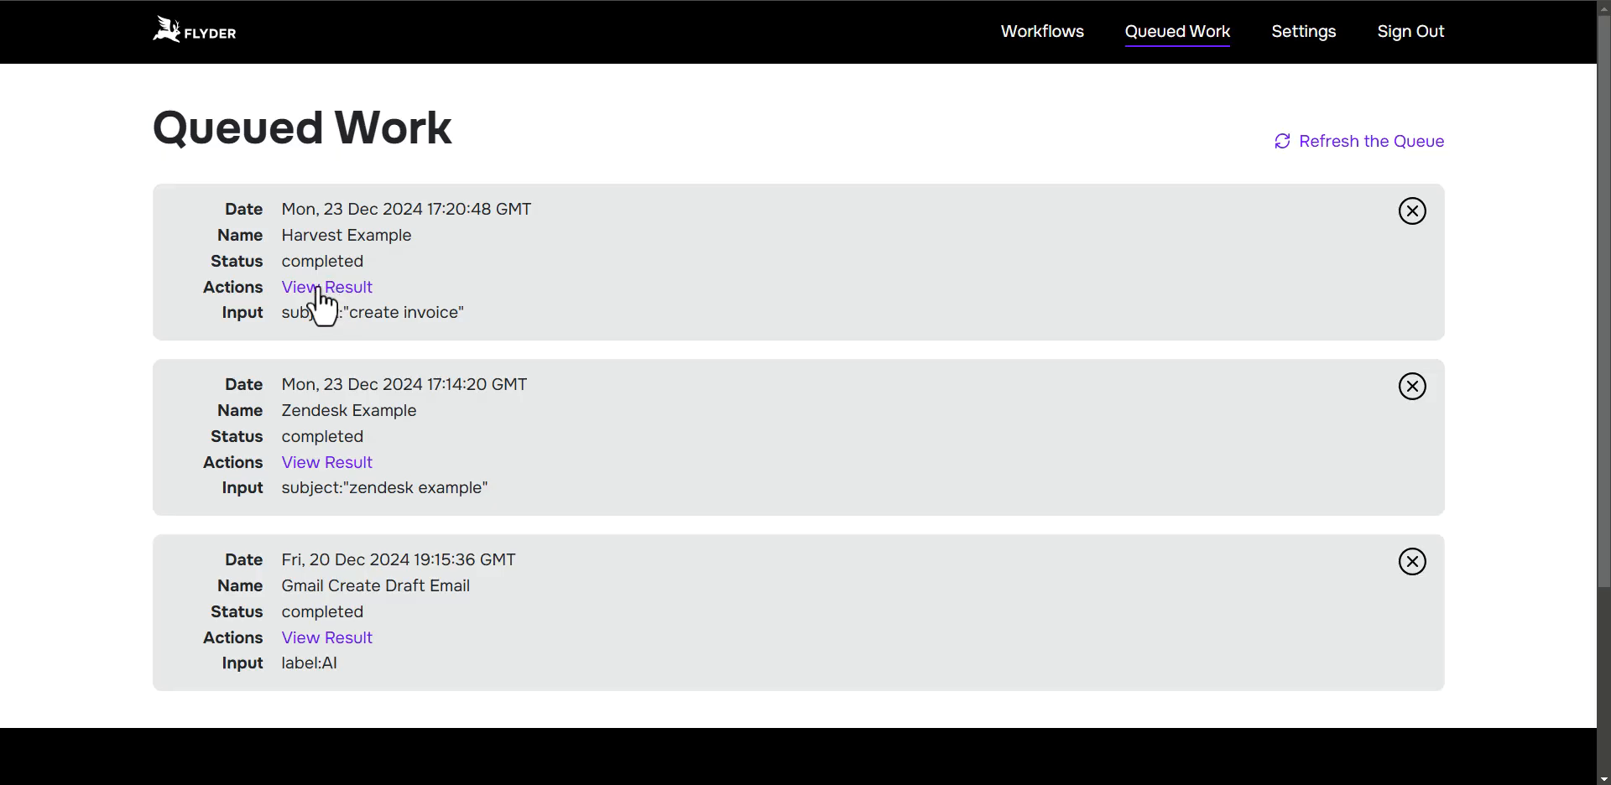
{"action": "left_click_drag", "start_coordinate": [274, 258], "coordinate": [364, 264]}
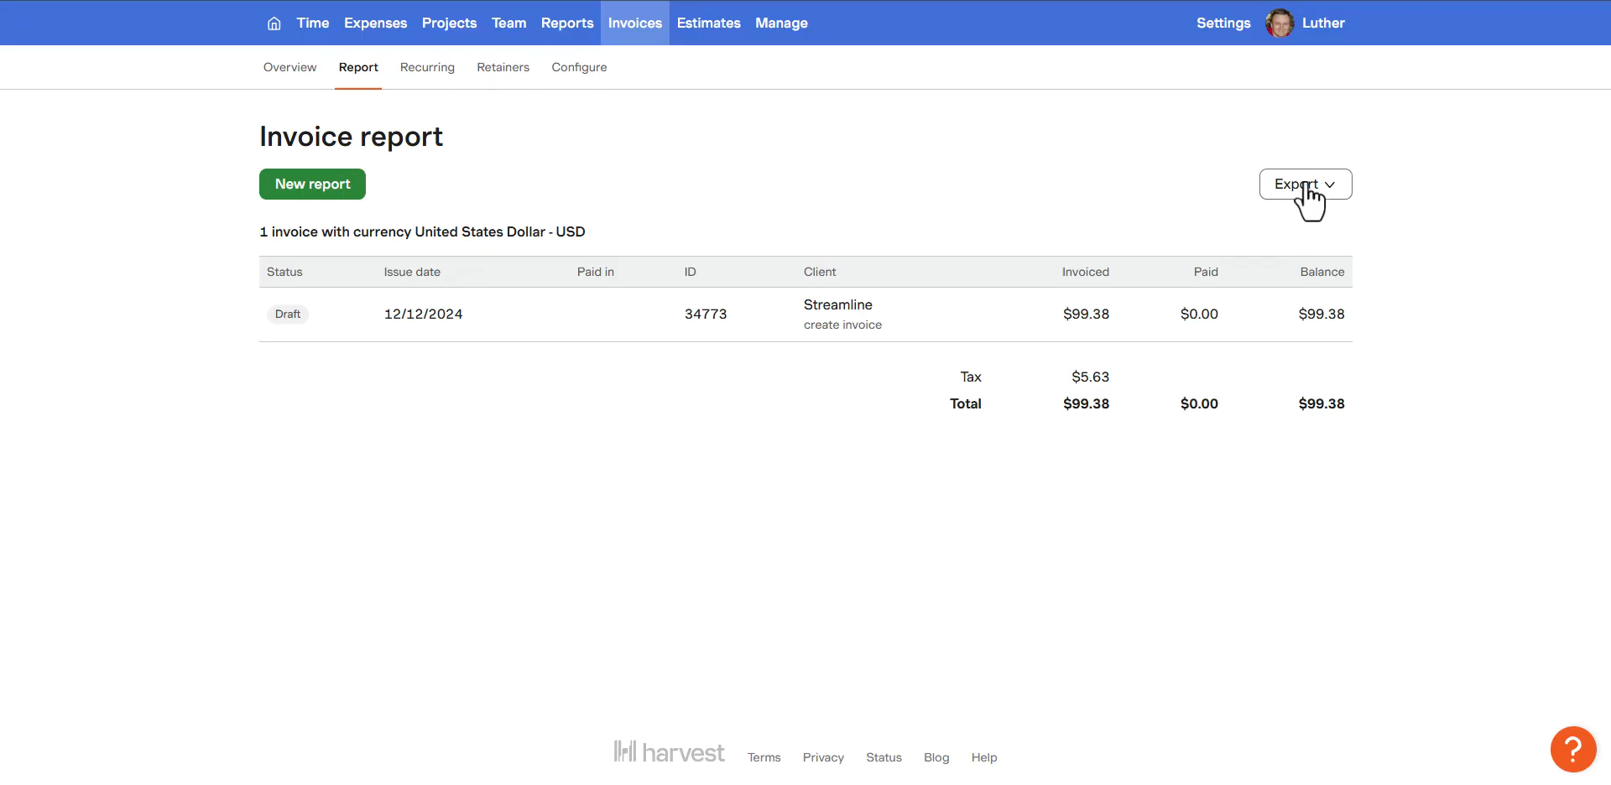
Step: Switch to Gmail, open the "create invoice" email from the inbox and review the hours of its two requested items
{"action": "key", "text": "ctrl+Tab"}
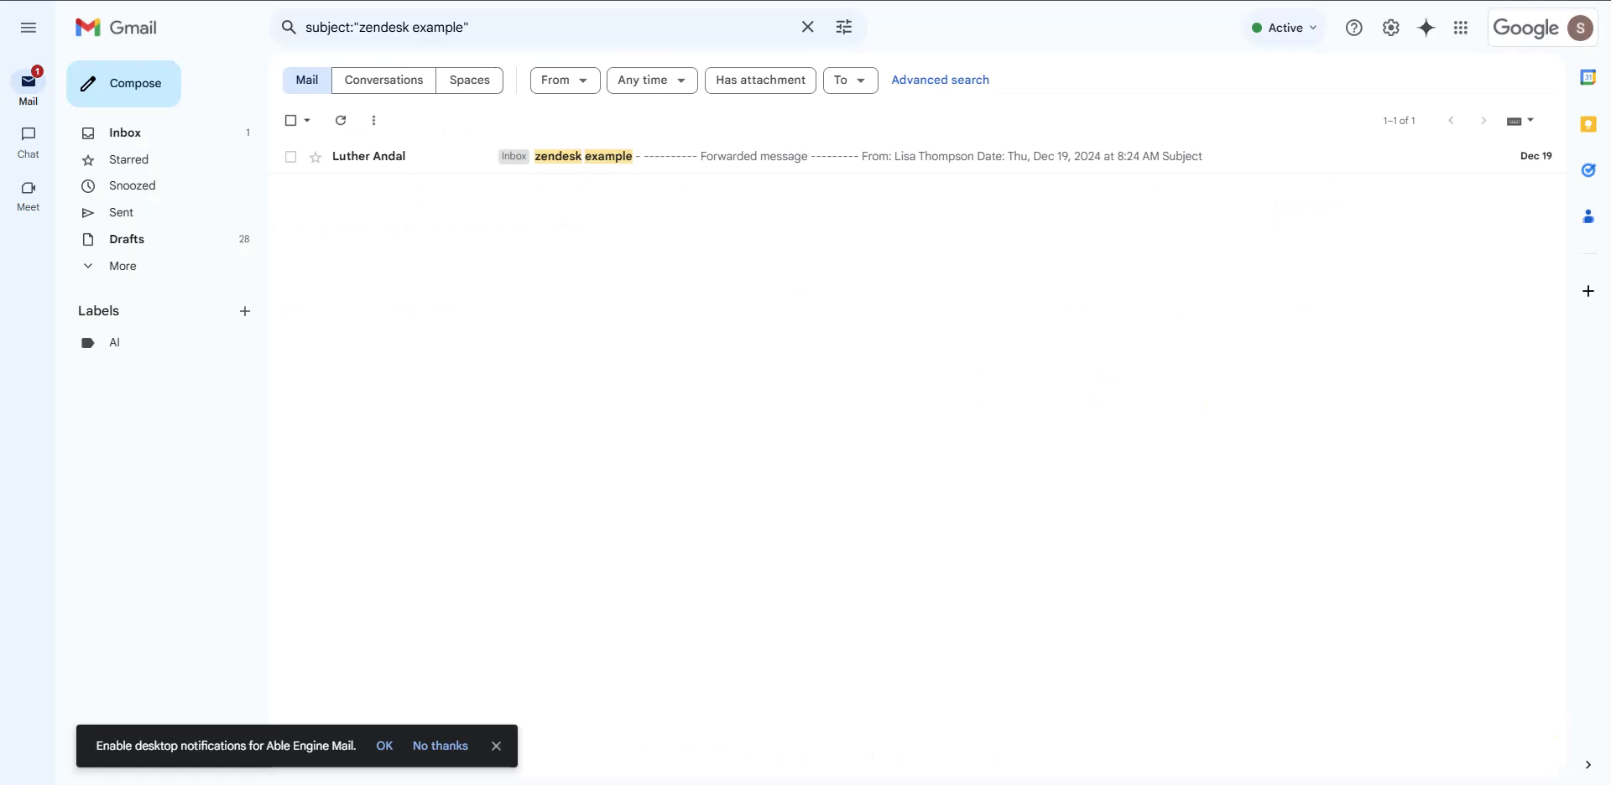
{"action": "left_click", "coordinate": [177, 134]}
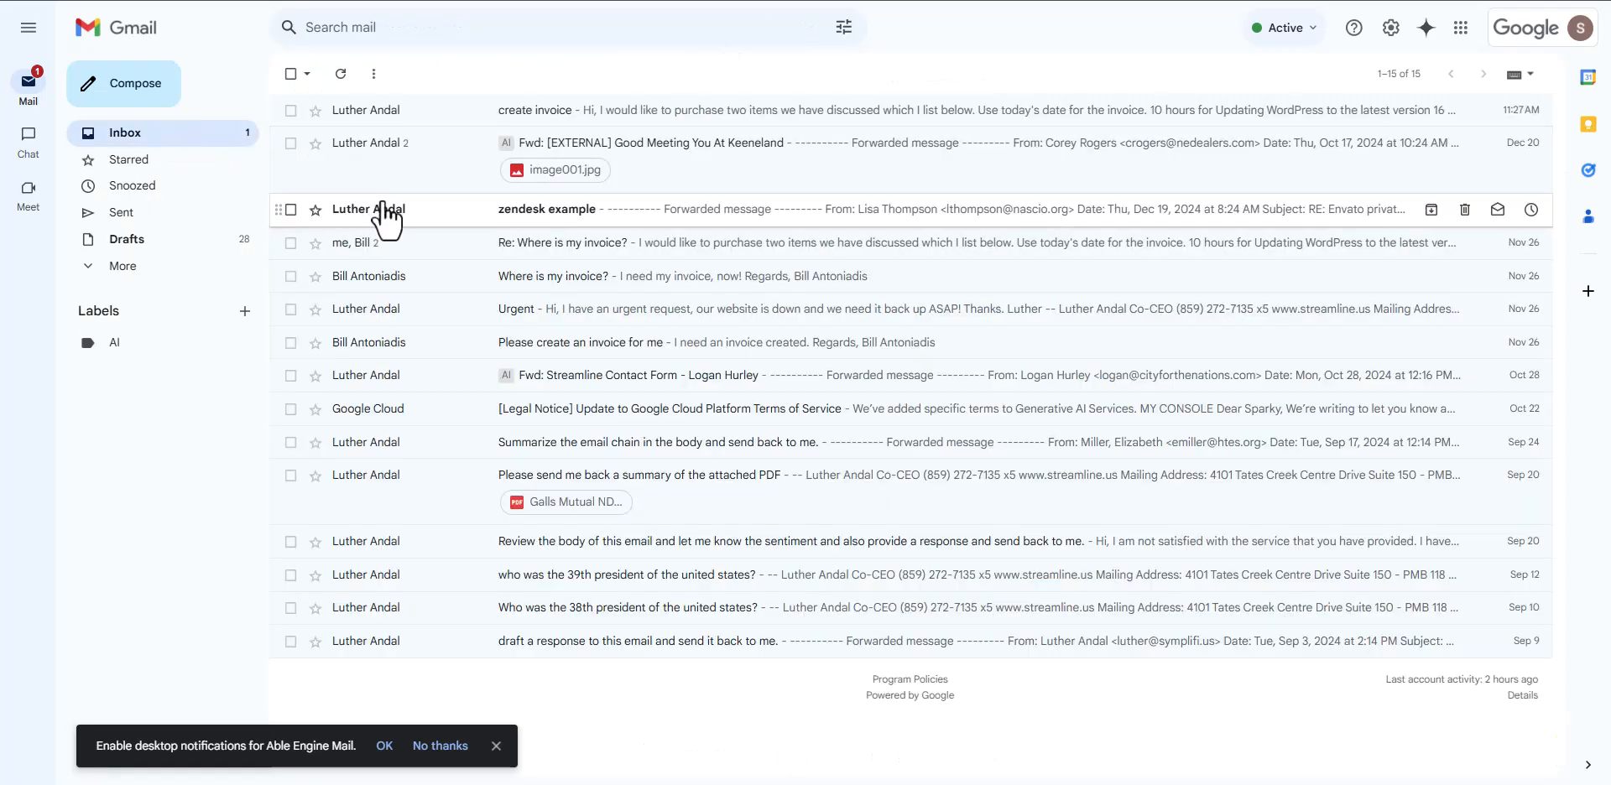
{"action": "left_click", "coordinate": [558, 110]}
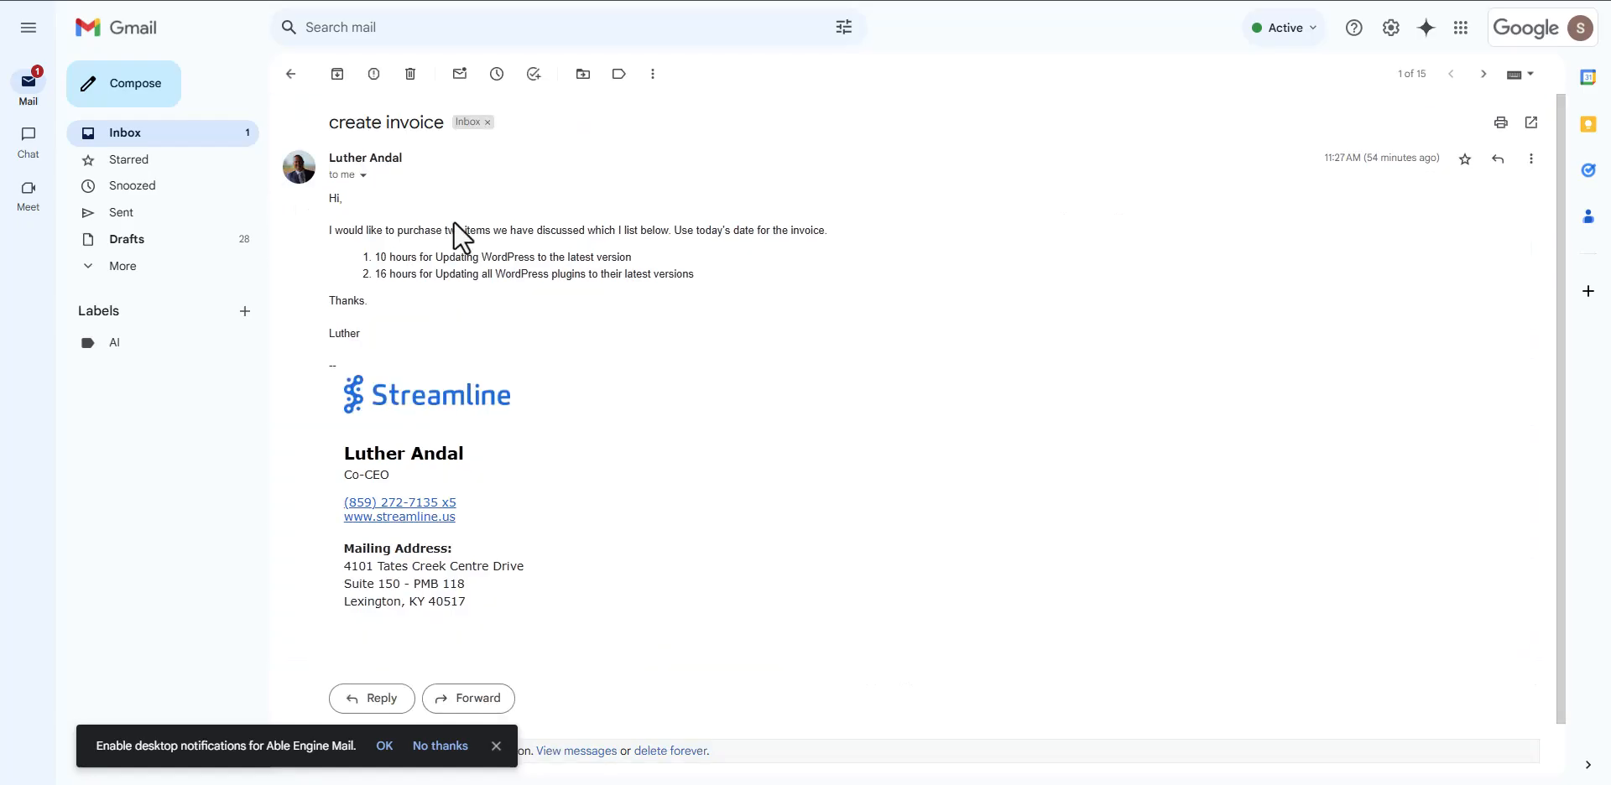
{"action": "left_click_drag", "start_coordinate": [372, 256], "coordinate": [390, 257]}
{"action": "left_click_drag", "start_coordinate": [374, 273], "coordinate": [389, 274]}
Step: Switch to Harvest and reload the invoice report to look for the invoice from the workflow
{"action": "left_click", "coordinate": [999, 0]}
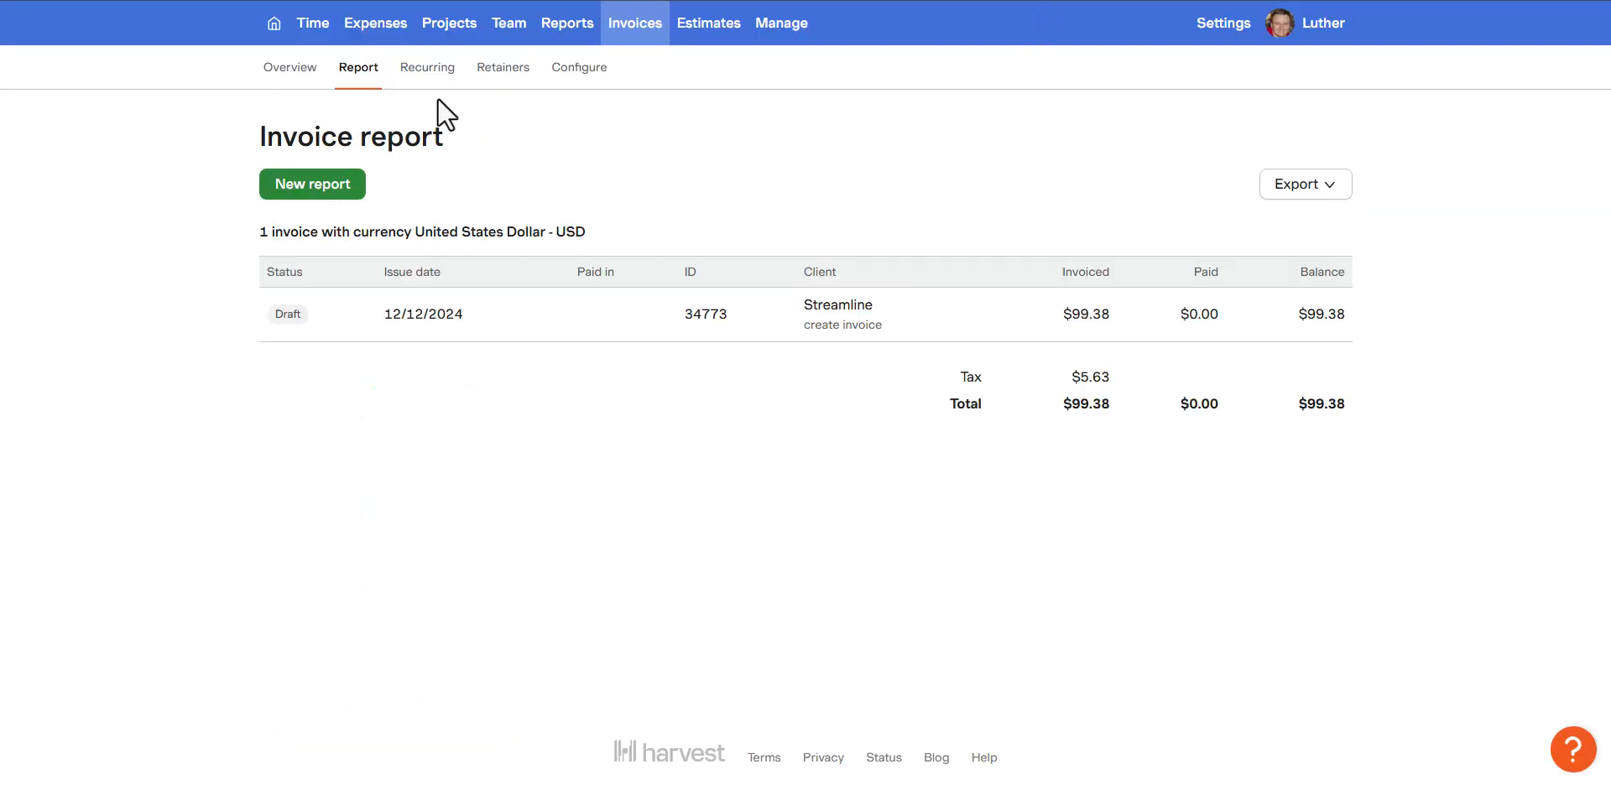
{"action": "left_click", "coordinate": [86, 0]}
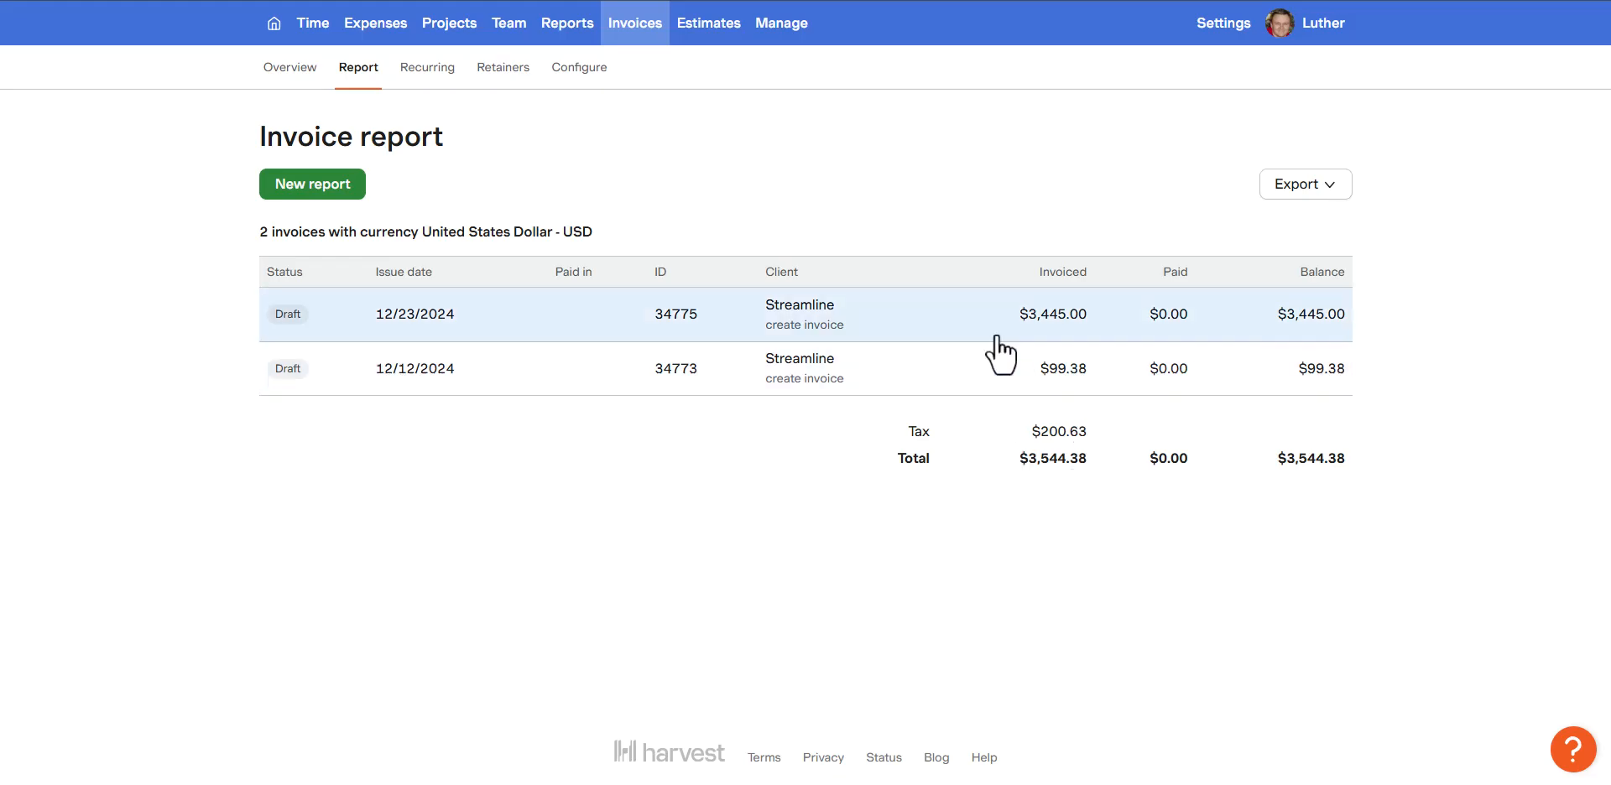
Step: Open the Streamline draft invoice dated 12/23/2024 and check the quantities and descriptions of its two WordPress line items
{"action": "left_click", "coordinate": [826, 326]}
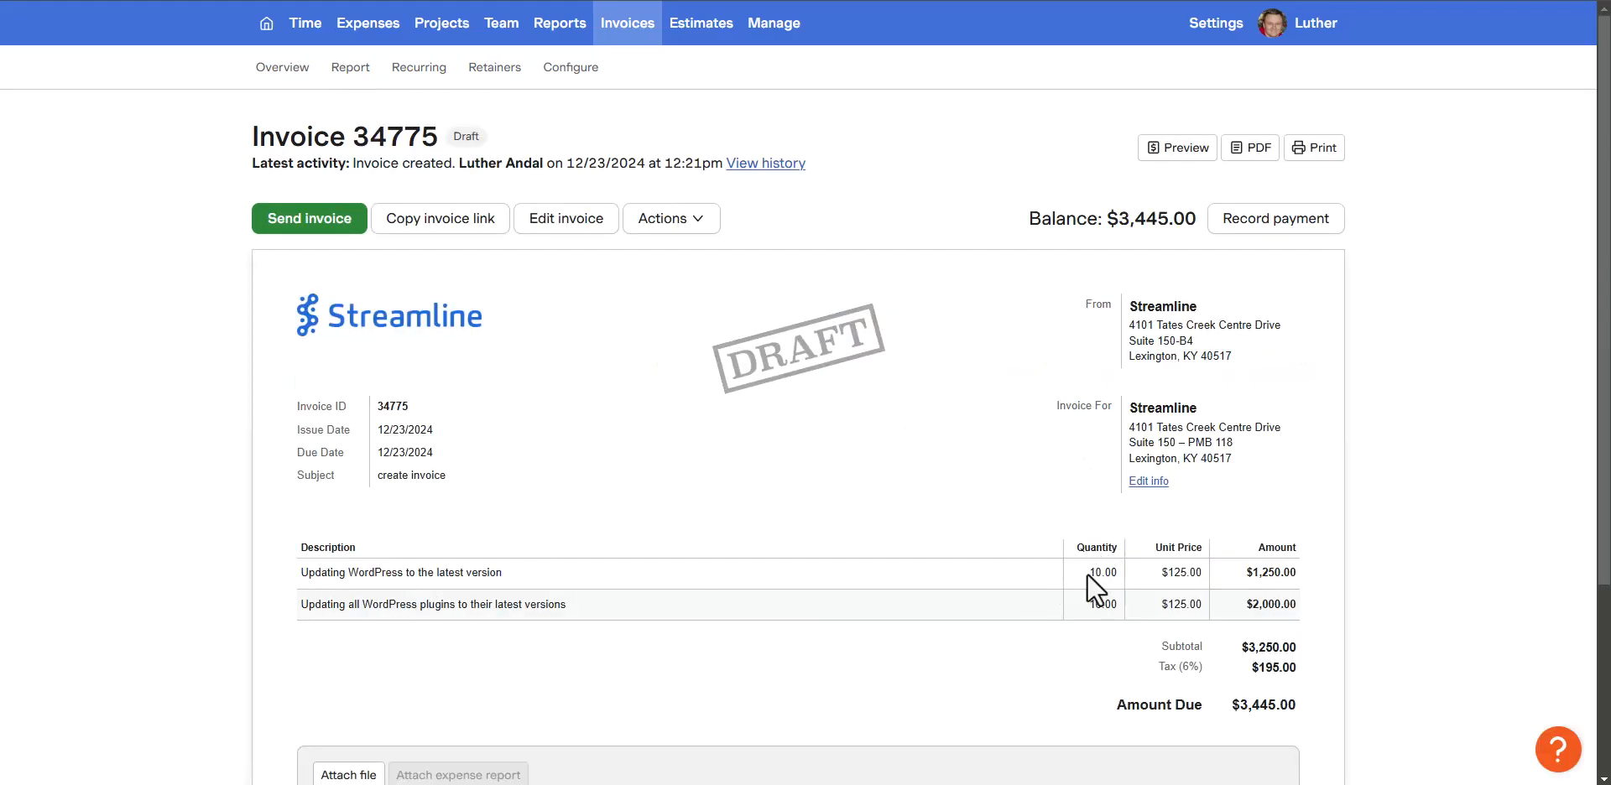
{"action": "double_click", "coordinate": [1091, 573]}
{"action": "left_click_drag", "start_coordinate": [1111, 604], "coordinate": [983, 611]}
{"action": "left_click_drag", "start_coordinate": [520, 570], "coordinate": [297, 563]}
{"action": "left_click", "coordinate": [304, 606]}
{"action": "left_click_drag", "start_coordinate": [293, 615], "coordinate": [542, 621]}
{"action": "left_click", "coordinate": [585, 609]}
Step: Review the invoice's totals and history, and recheck the quantity of the "Updating WordPress to the latest version" item
{"action": "scroll", "coordinate": [580, 575], "scroll_direction": "down", "scroll_amount": 2}
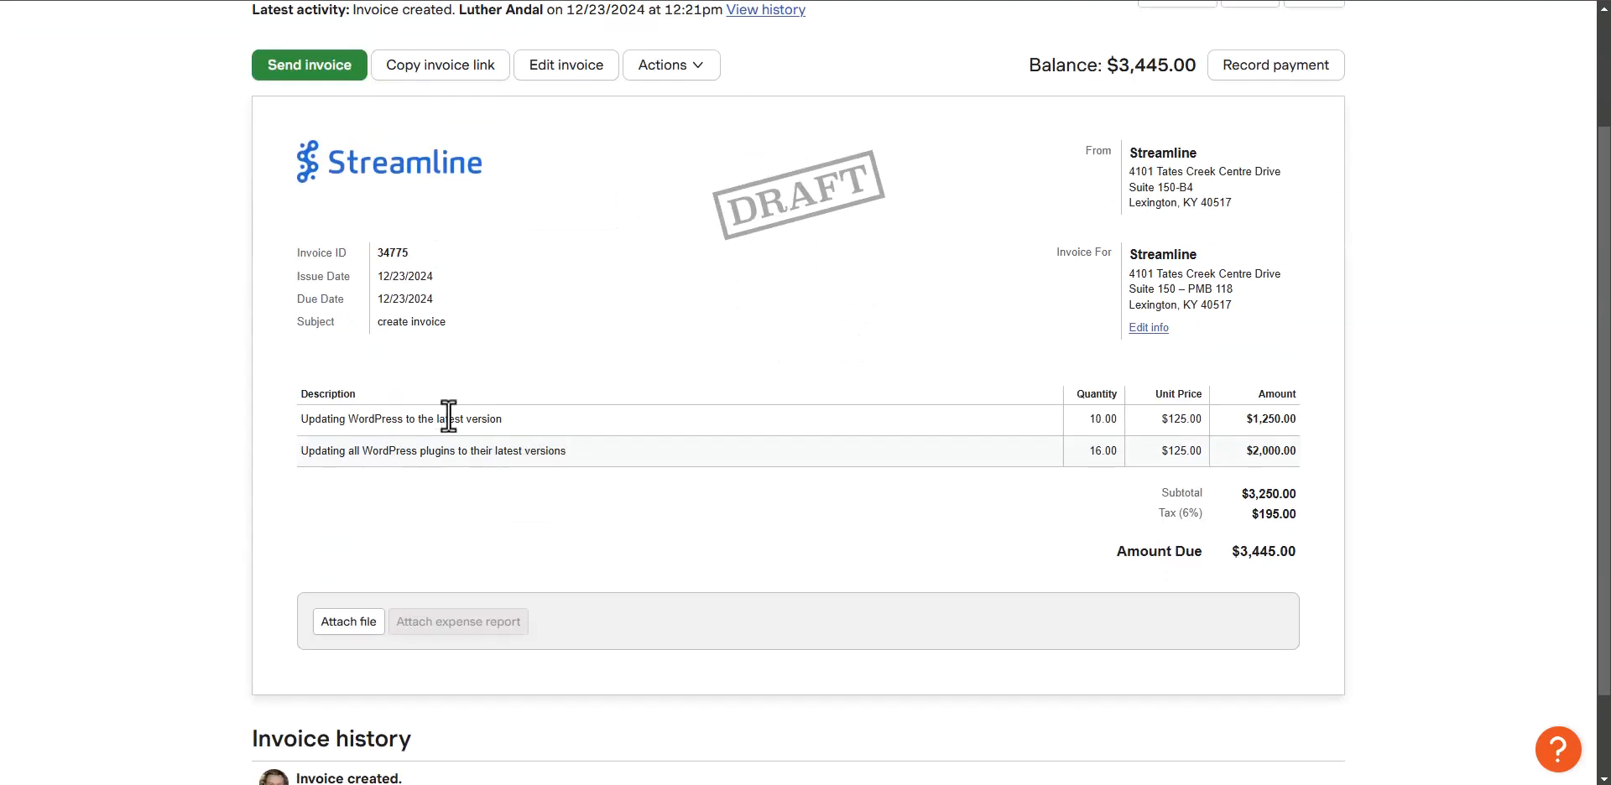
{"action": "scroll", "coordinate": [1009, 480], "scroll_direction": "up", "scroll_amount": 2}
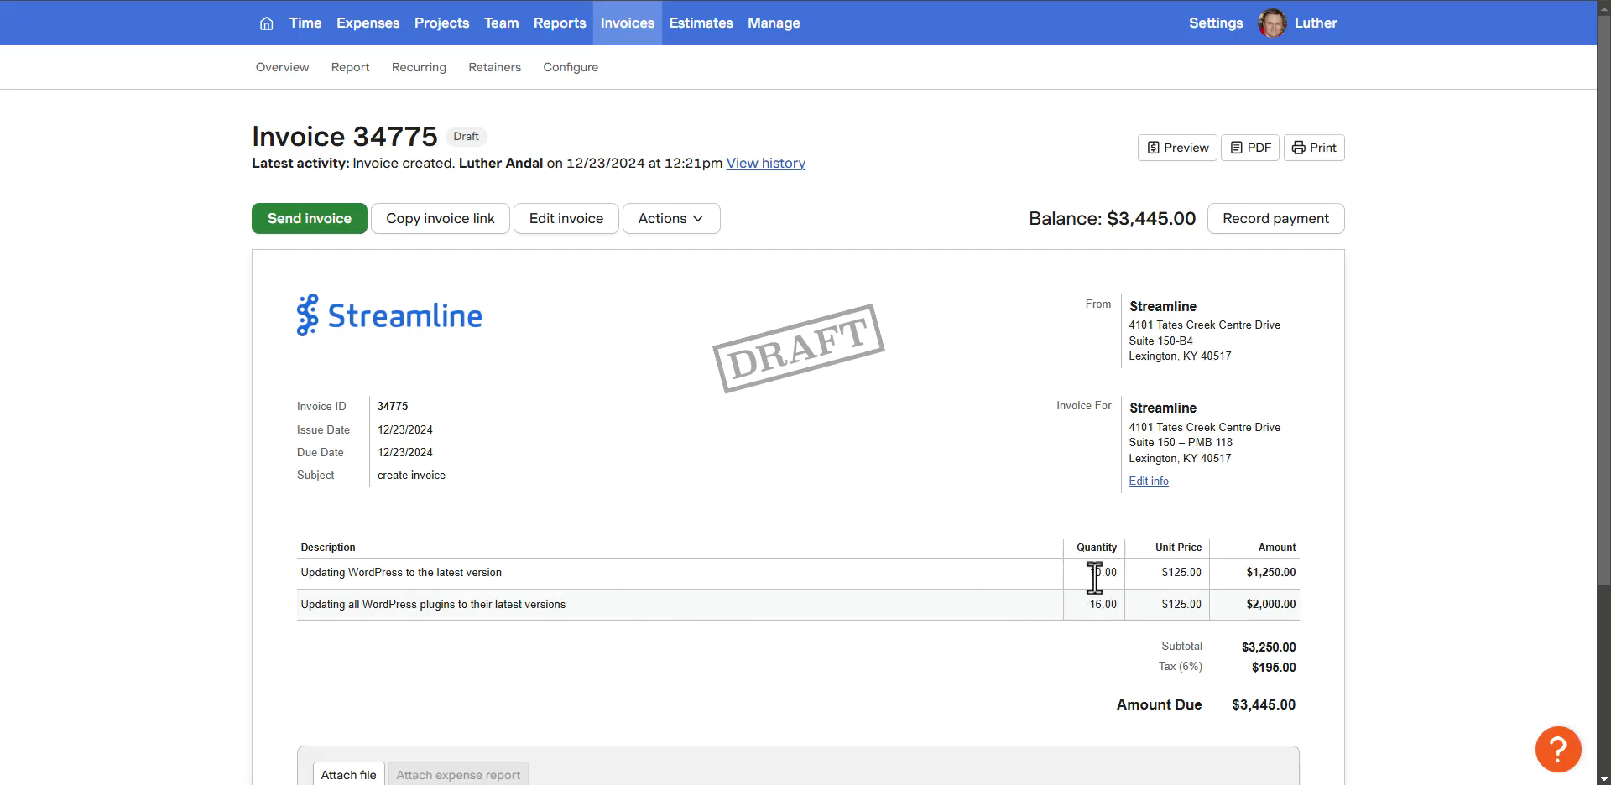
{"action": "left_click_drag", "start_coordinate": [1089, 572], "coordinate": [1111, 573]}
{"action": "scroll", "coordinate": [683, 527], "scroll_direction": "down", "scroll_amount": 2}
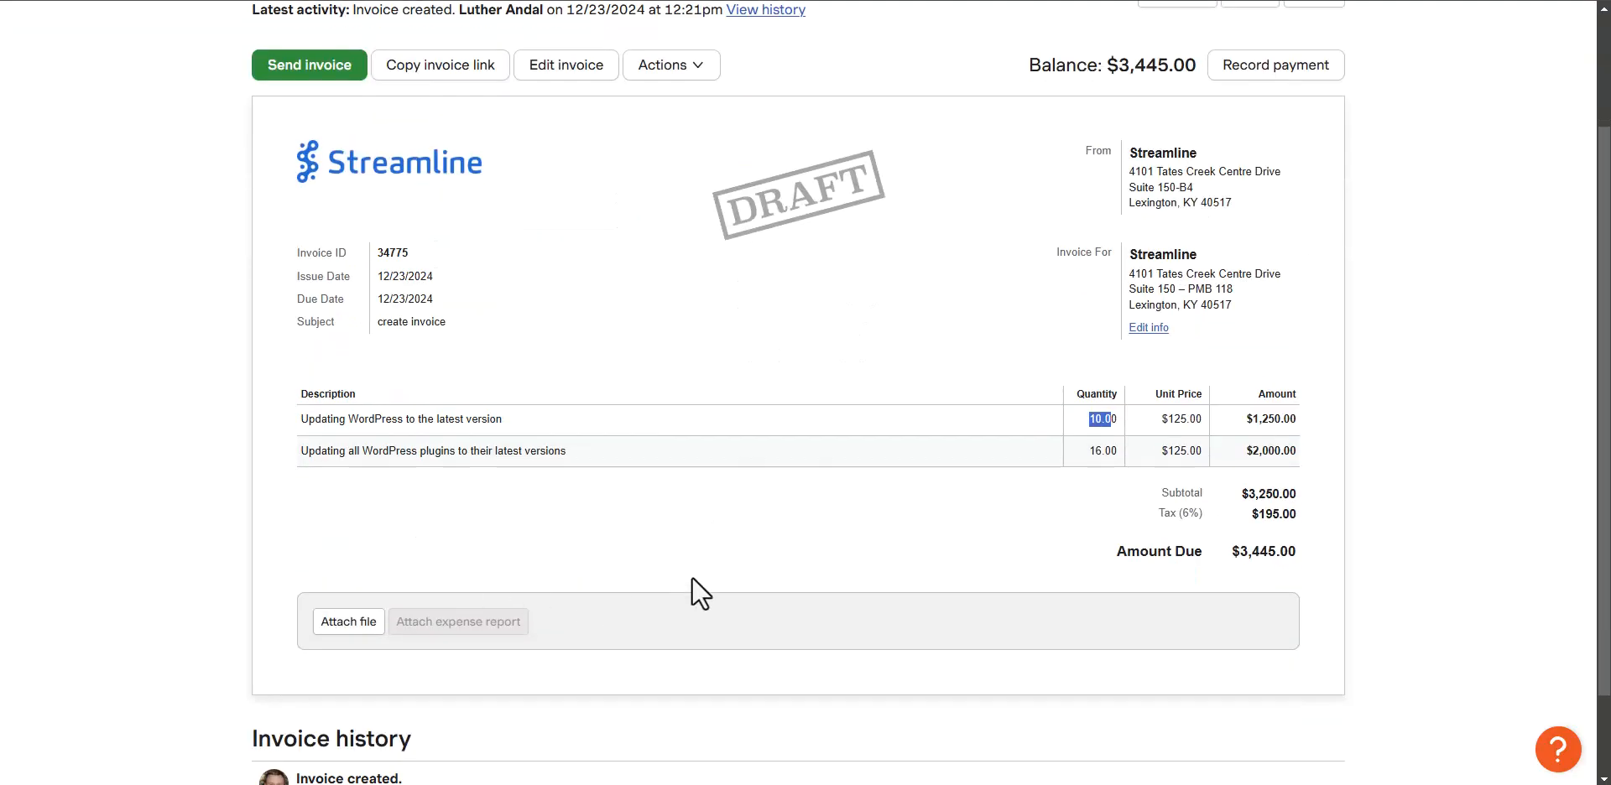
{"action": "scroll", "coordinate": [695, 574], "scroll_direction": "down", "scroll_amount": 1}
{"action": "scroll", "coordinate": [697, 562], "scroll_direction": "up", "scroll_amount": 4}
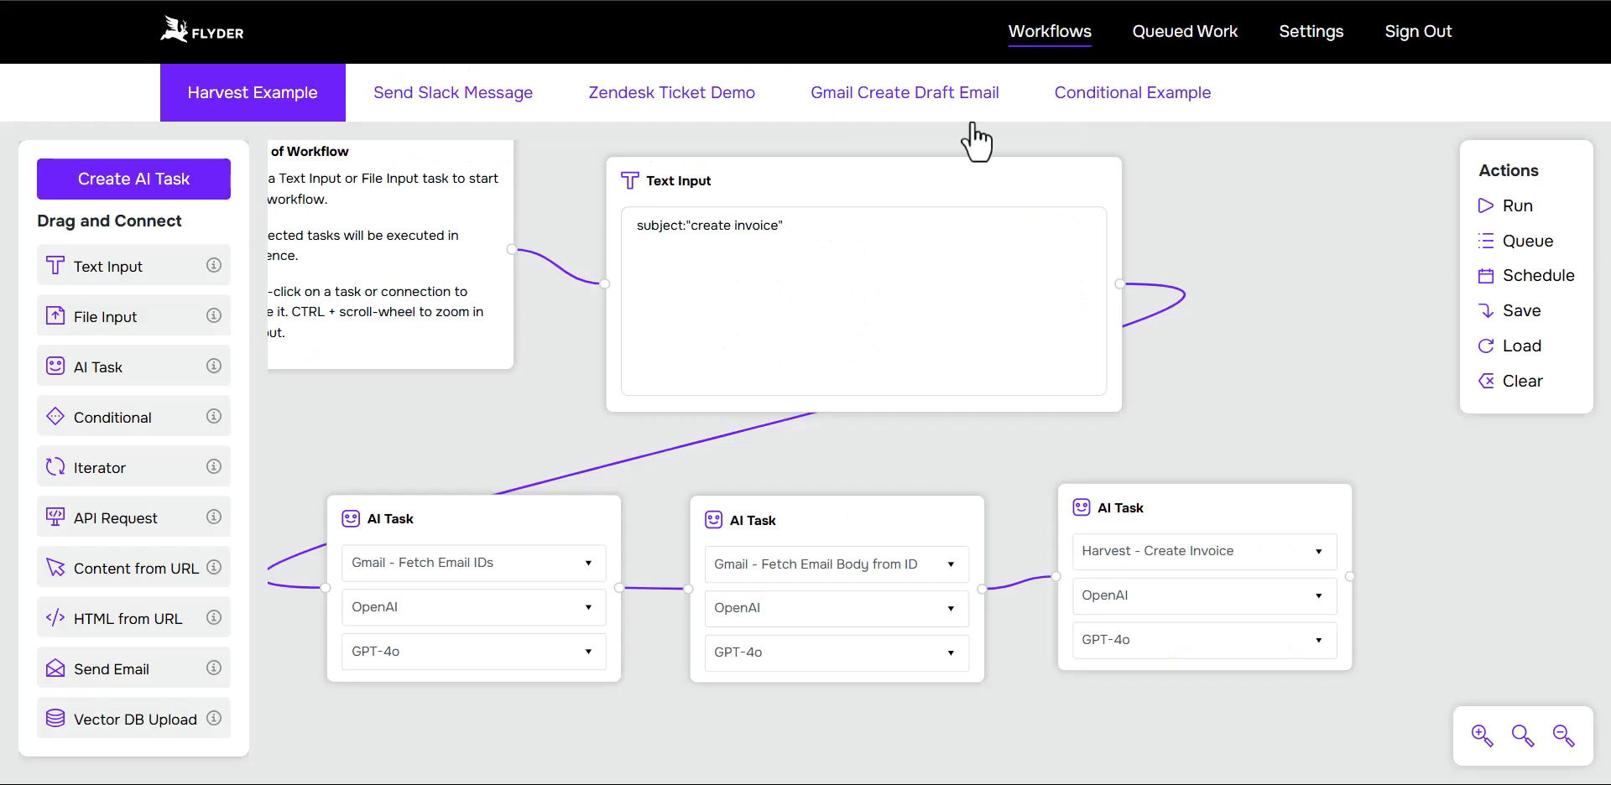
Step: Switch back to the Harvest Example workflow in Flyder and zoom out one level to view the whole chain of blocks
{"action": "left_click", "coordinate": [1561, 734]}
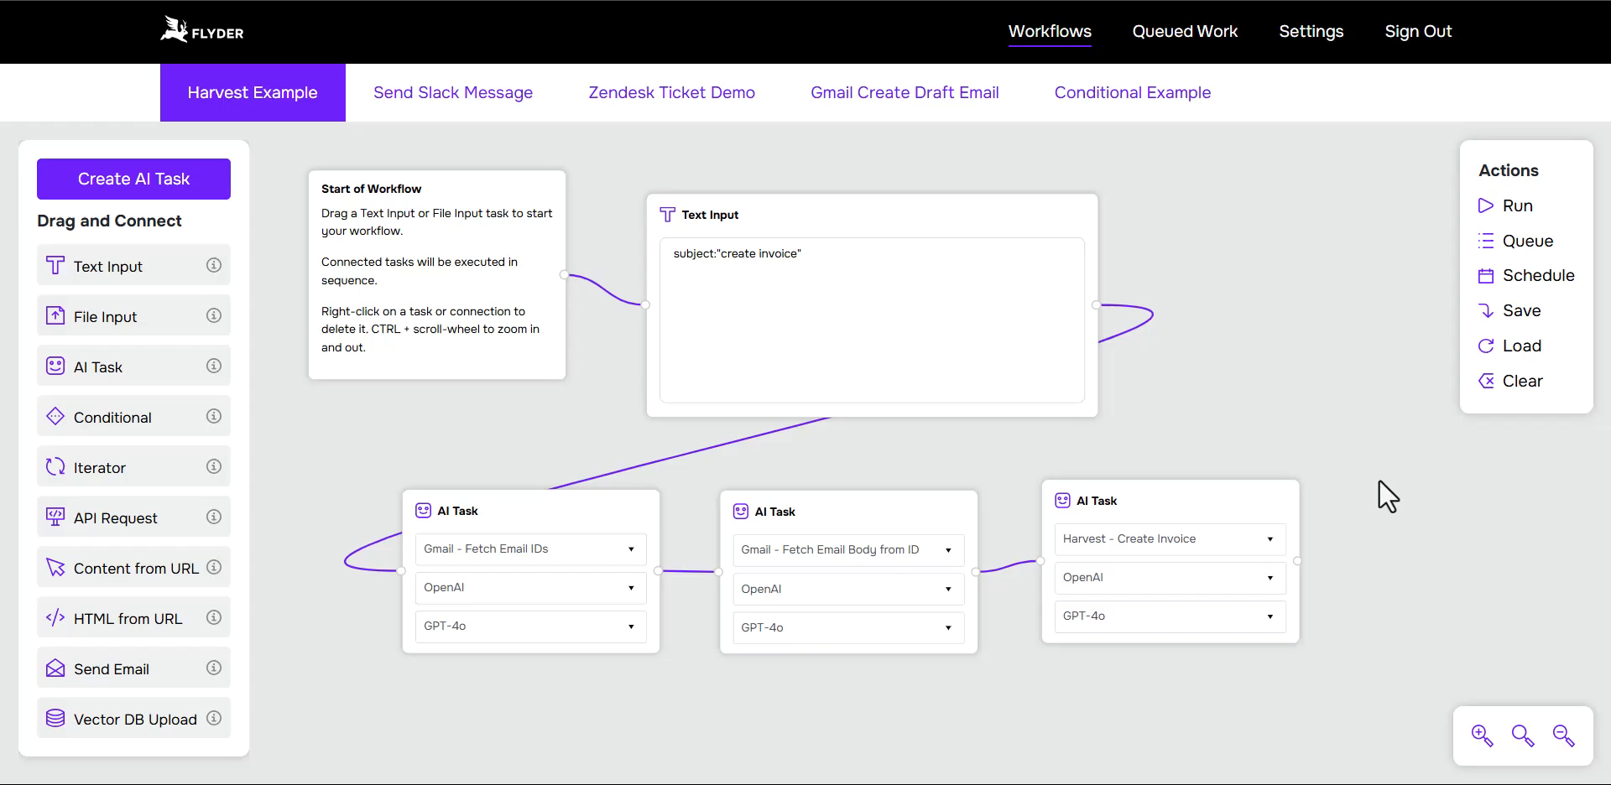